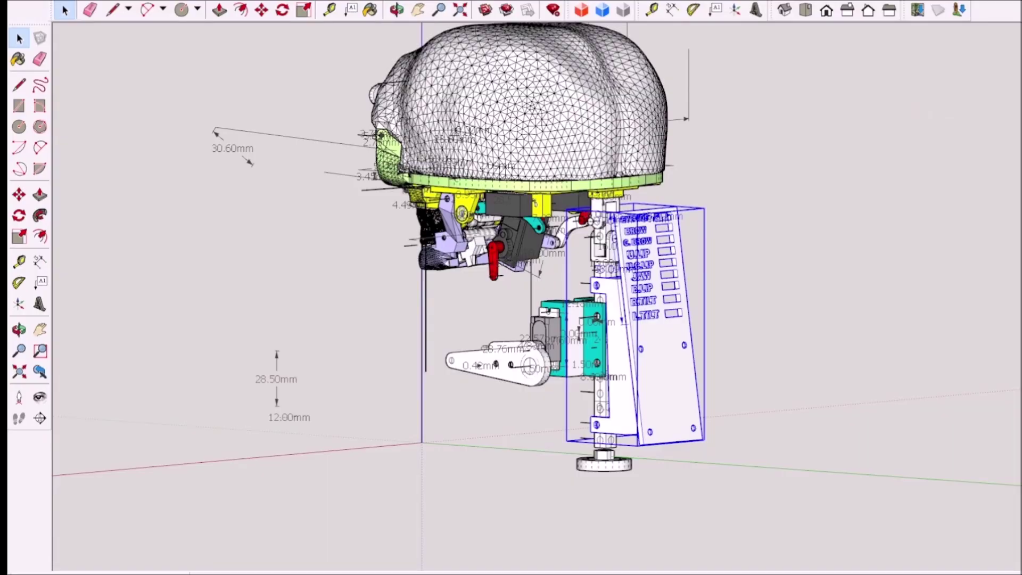
# Examine the labelled servo connection panel mounted on the neck post behind the animatronic skull
pyautogui.scroll(-1, 453, 445)
pyautogui.scroll(3, 627, 362)
pyautogui.moveTo(627, 362); pyautogui.dragTo(420, 325)
pyautogui.scroll(3, 574, 235)
pyautogui.scroll(-2, 575, 235)
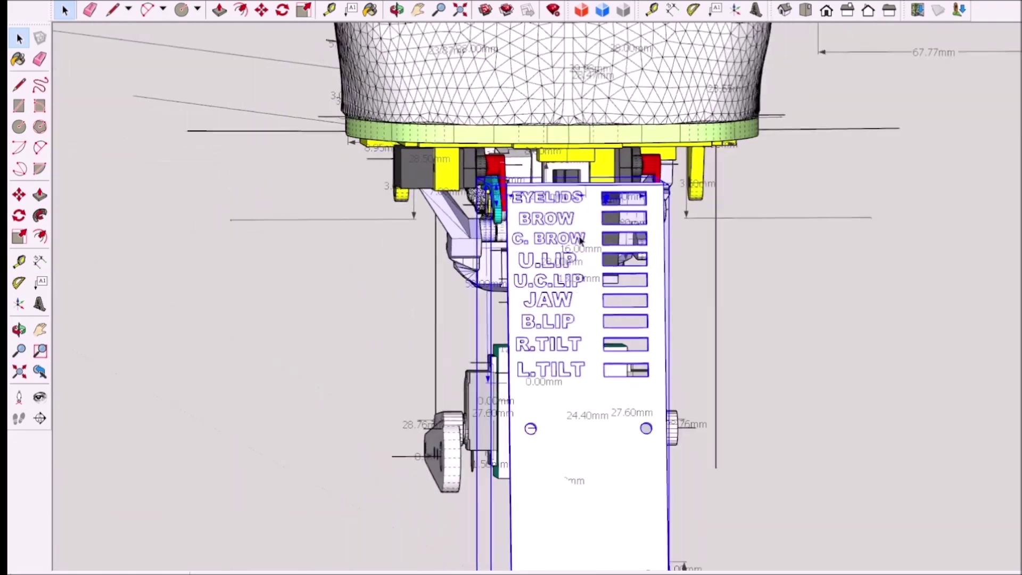
pyautogui.scroll(-4, 581, 244)
pyautogui.scroll(2, 590, 277)
pyautogui.moveTo(591, 277); pyautogui.dragTo(597, 372)
# Open the neck servo bracket group and examine the brackets, servos and servo horns from several sides
pyautogui.click(559, 346)
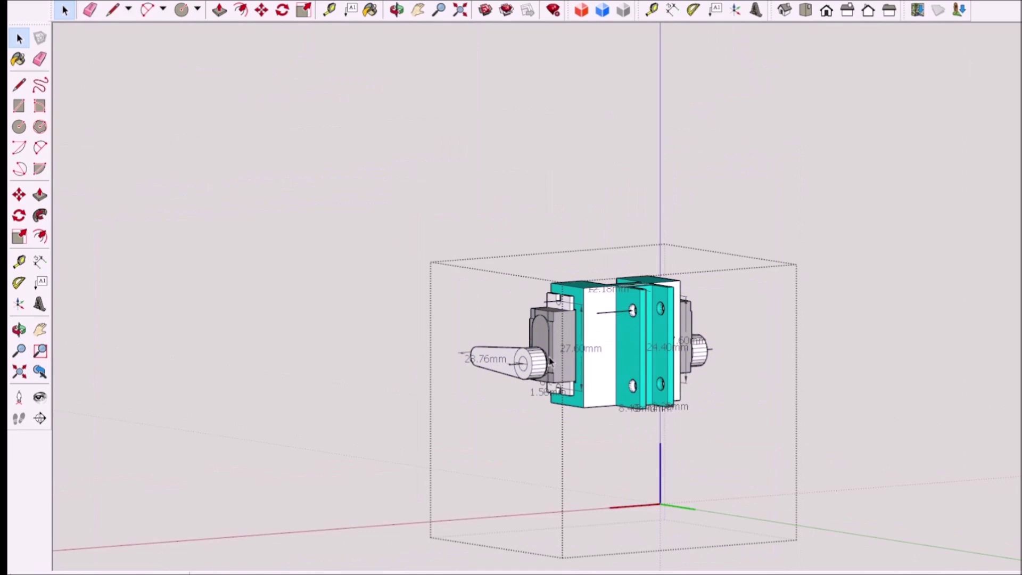
pyautogui.scroll(3, 662, 343)
pyautogui.moveTo(740, 404); pyautogui.dragTo(871, 423)
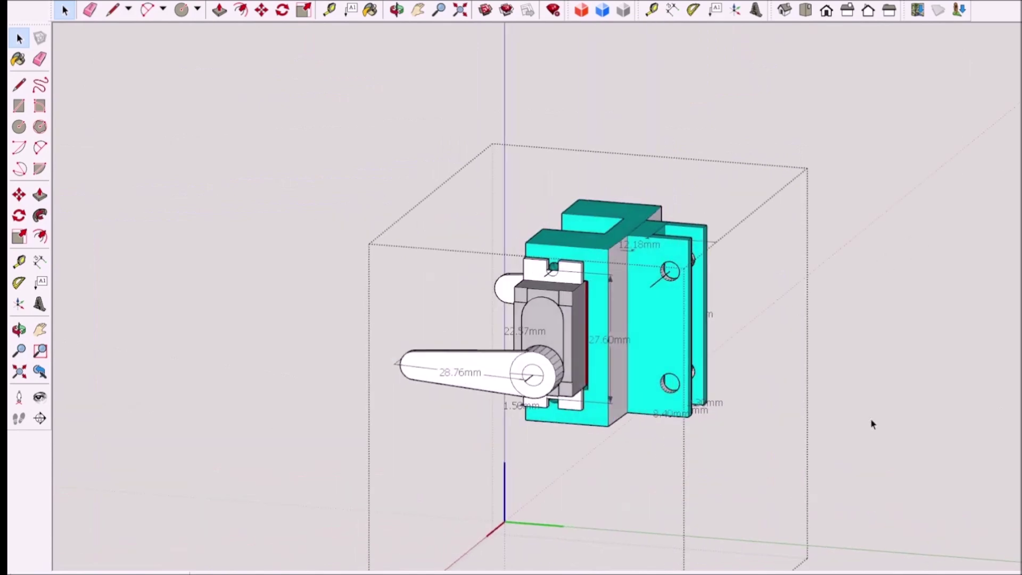
pyautogui.scroll(-2, 871, 423)
pyautogui.moveTo(426, 415); pyautogui.dragTo(979, 405)
pyautogui.scroll(2, 623, 365)
pyautogui.scroll(-2, 623, 365)
pyautogui.moveTo(745, 373); pyautogui.dragTo(268, 377)
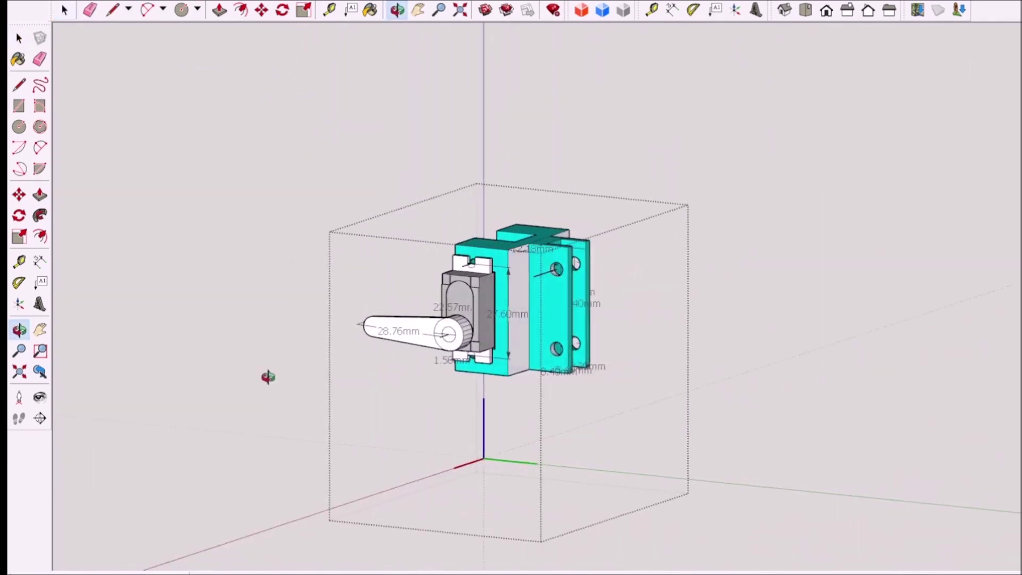
pyautogui.press('space')
pyautogui.press('pagedown')
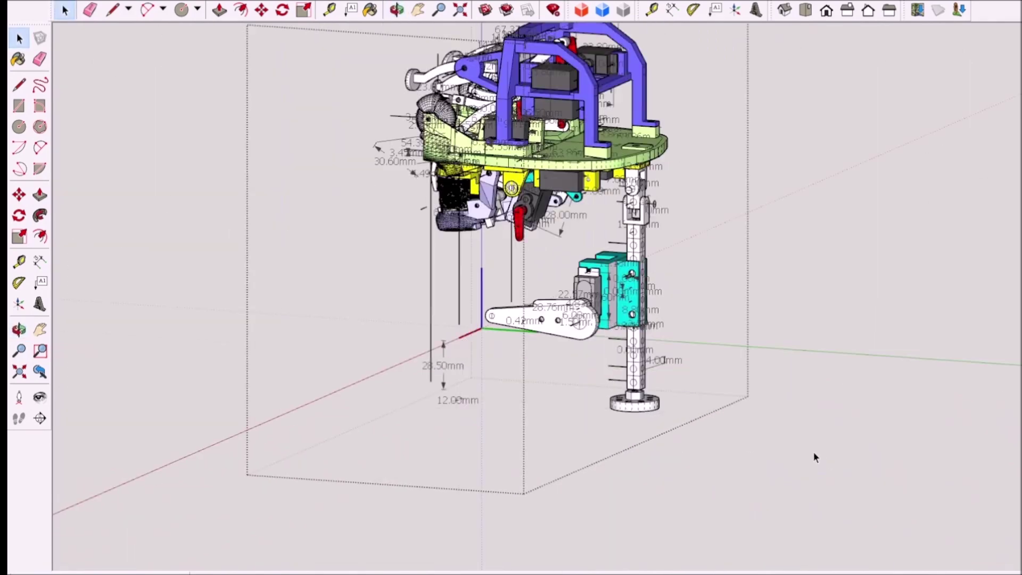
# Close the open group and examine the complete head assembly with the skull cap and rear panel
pyautogui.scroll(-2, 813, 457)
pyautogui.moveTo(692, 452); pyautogui.dragTo(846, 438)
pyautogui.click(351, 448)
pyautogui.scroll(1, 361, 229)
pyautogui.scroll(-1, 749, 374)
pyautogui.scroll(1, 622, 182)
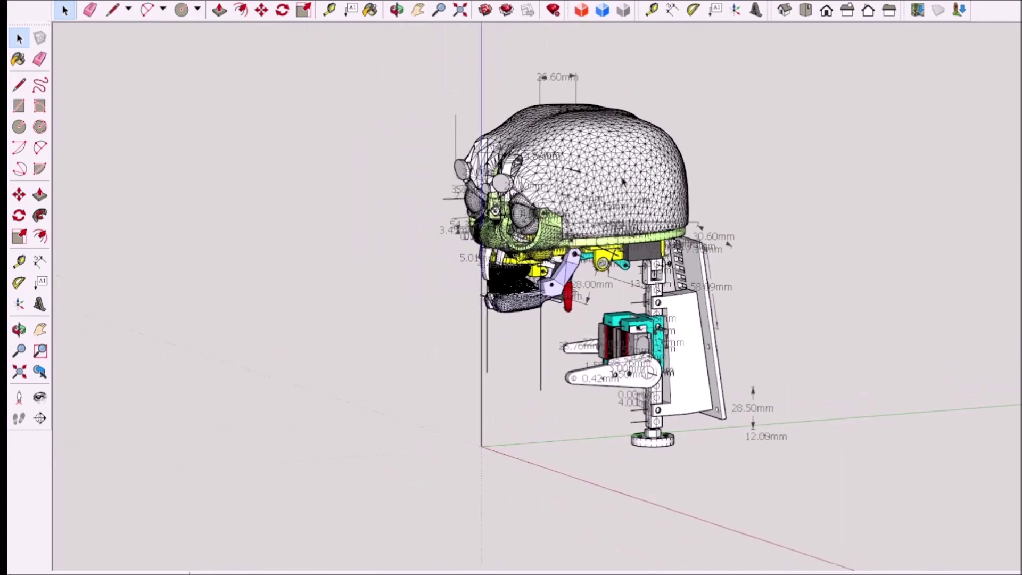
# Open the neck lever arm component to inspect its shape and holes, and return to the head assembly
pyautogui.moveTo(623, 182); pyautogui.dragTo(756, 388)
pyautogui.doubleClick(658, 445)
pyautogui.doubleClick(658, 444)
pyautogui.scroll(2, 658, 444)
pyautogui.moveTo(657, 444); pyautogui.dragTo(677, 477)
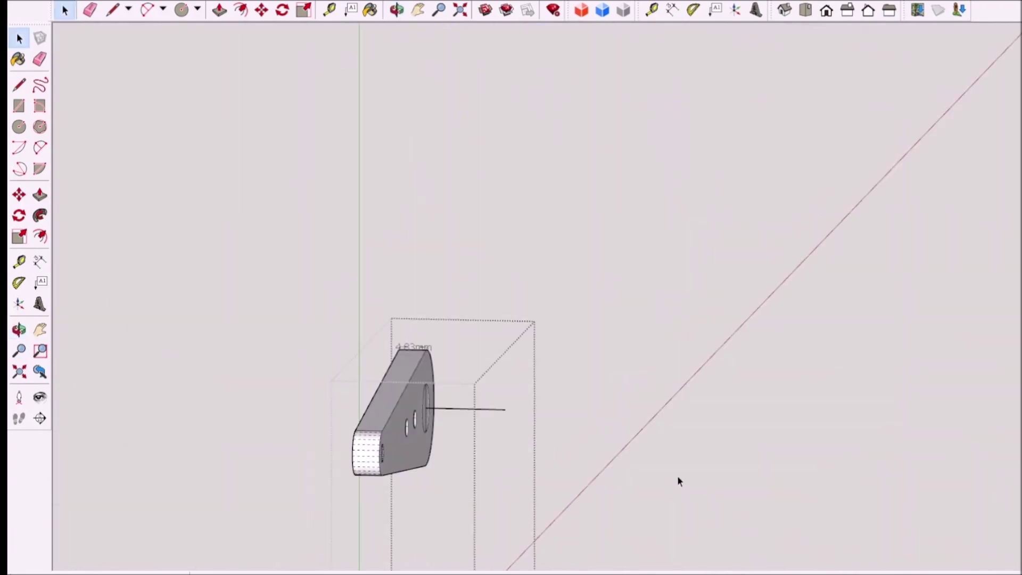
pyautogui.press('pagedown')
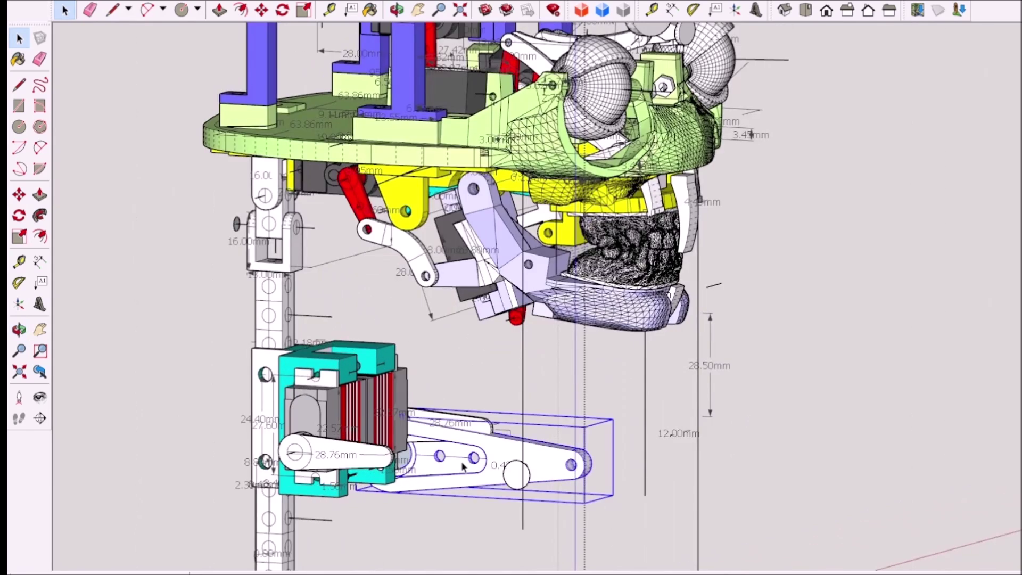
# Move the selected neck lever arm slightly upward beside the neck servo
pyautogui.press('m')
pyautogui.press('pagedown')
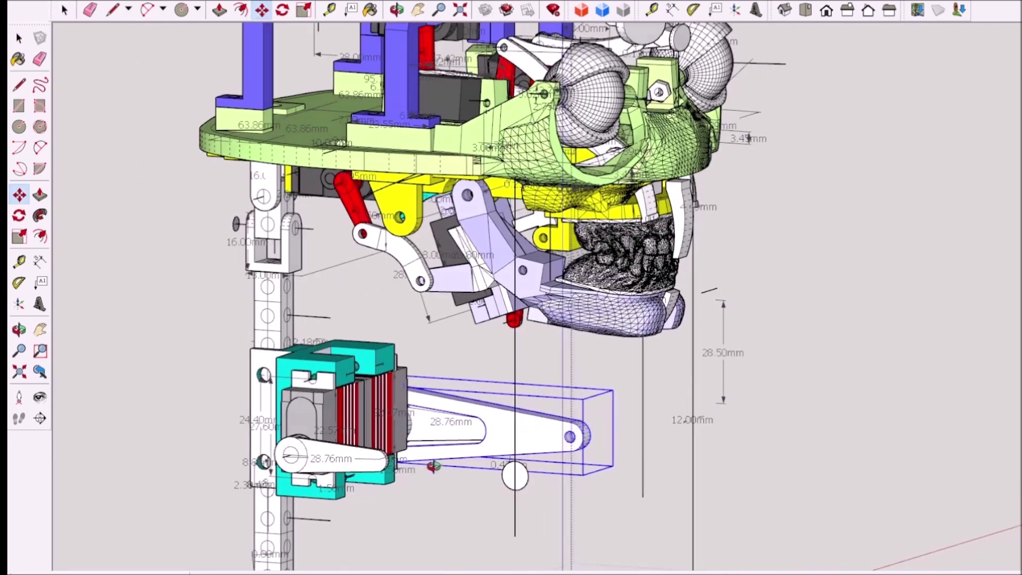
pyautogui.press('space')
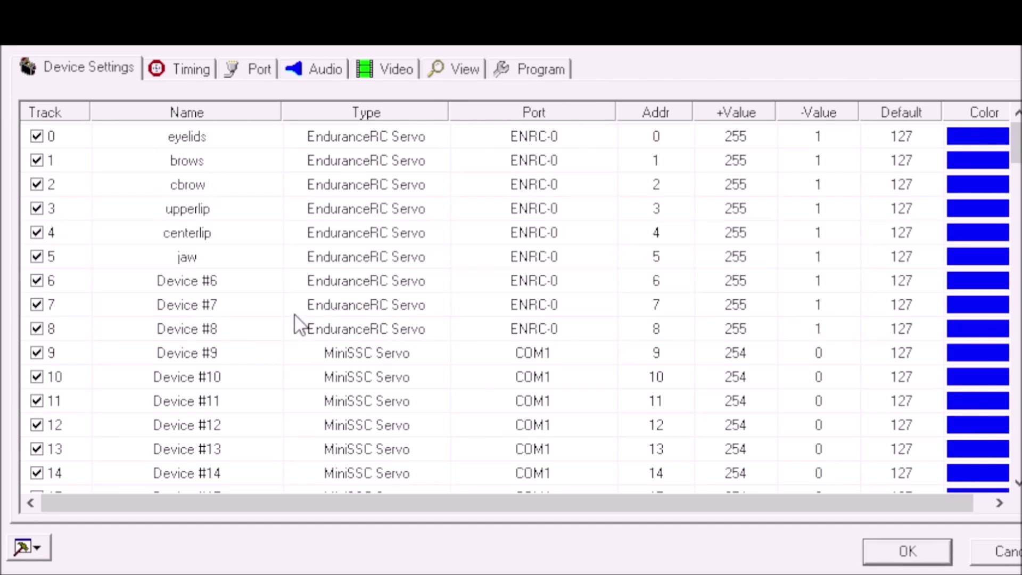
# In the Visual Show Automation device settings, rename track 6 as blip
pyautogui.click(191, 280)
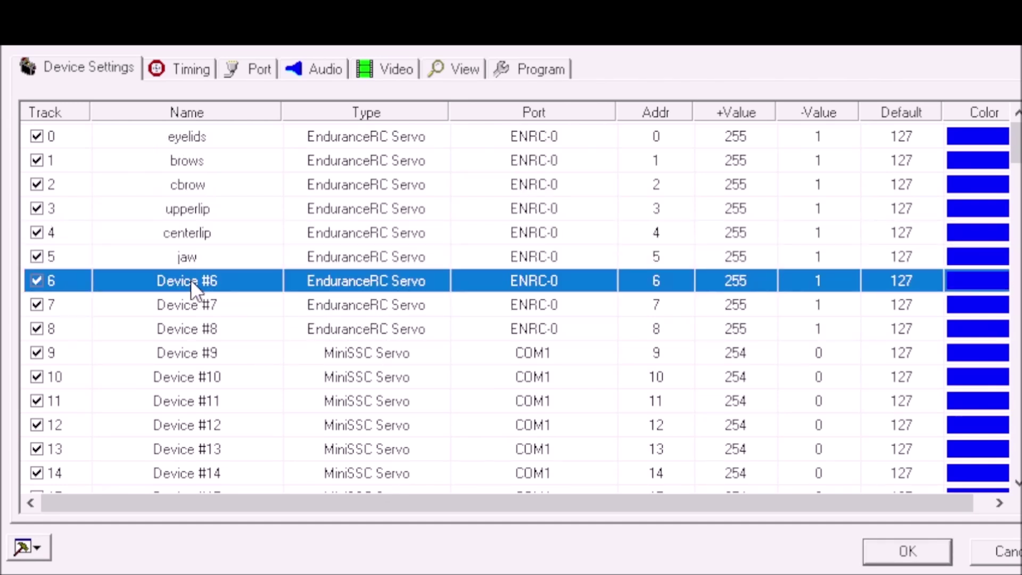
pyautogui.click(192, 279)
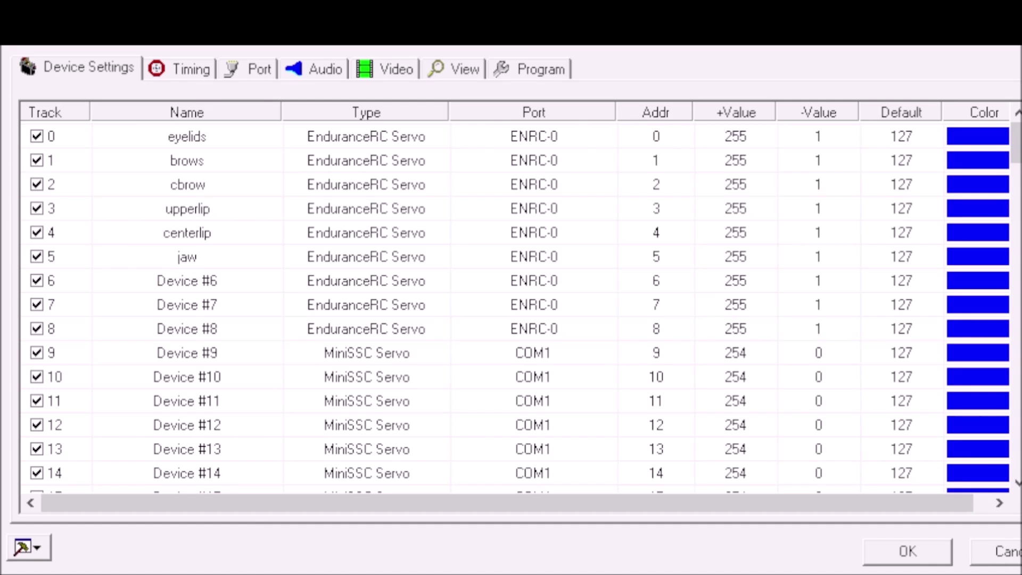
pyautogui.write('blip')
# Rename track 7 as rtilt and open the name of track 8 for editing
pyautogui.click(186, 301)
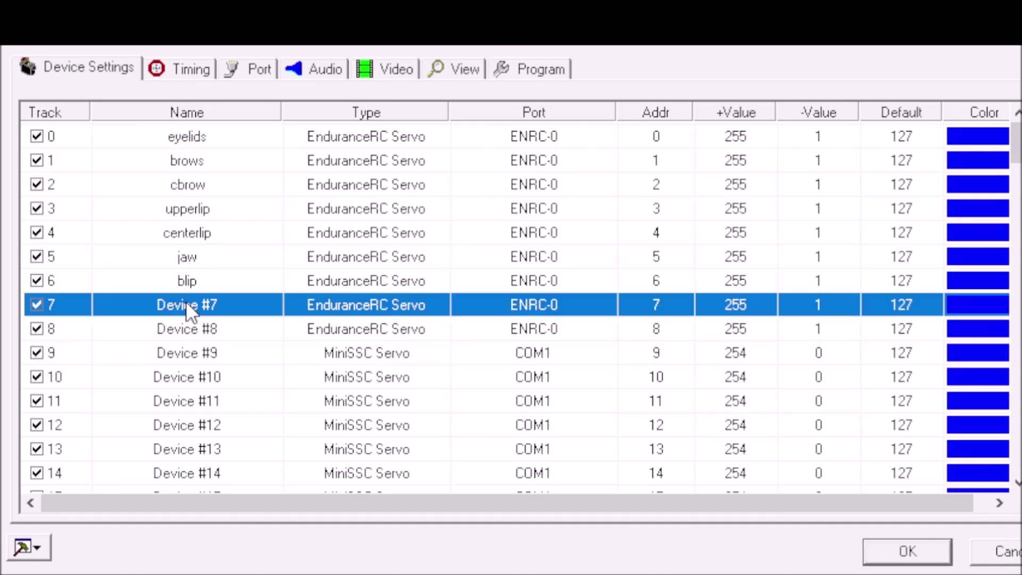
pyautogui.click(194, 299)
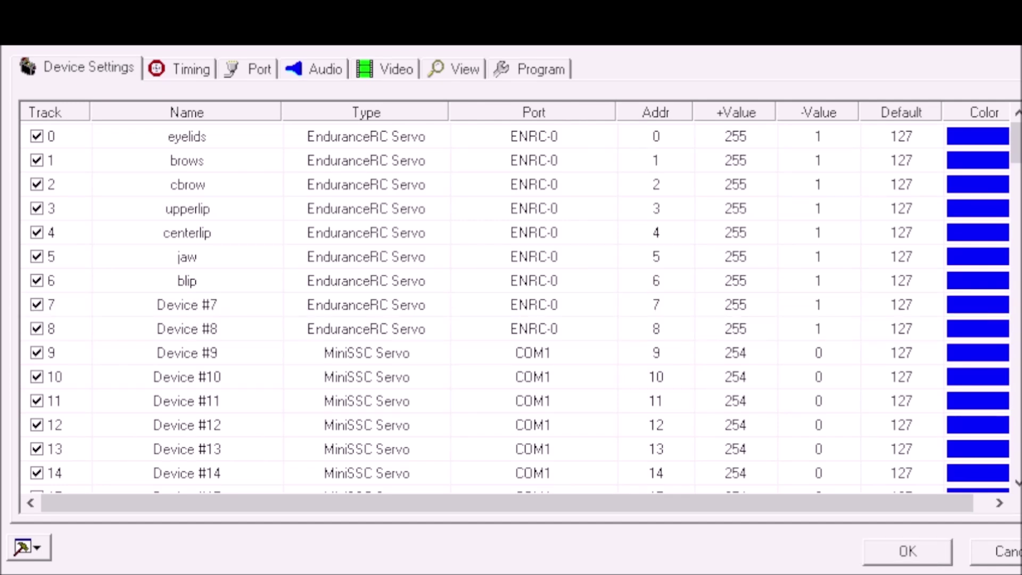
pyautogui.write('rtilt')
pyautogui.click(190, 331)
pyautogui.click(192, 329)
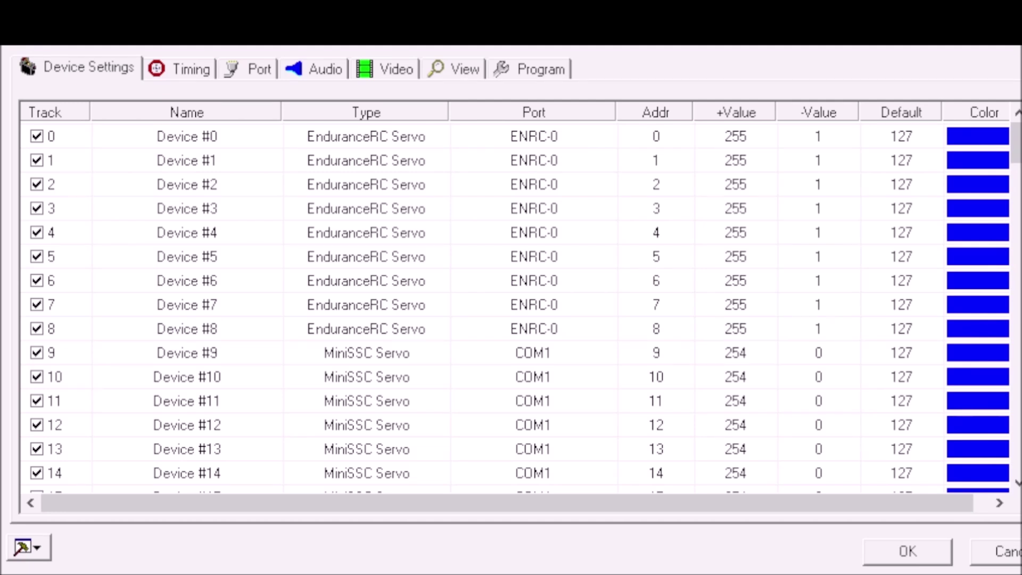
# Rename track 0 as eyelids and track 1 as brows
pyautogui.write('eyelids')
pyautogui.press('Return')
pyautogui.doubleClick(192, 159)
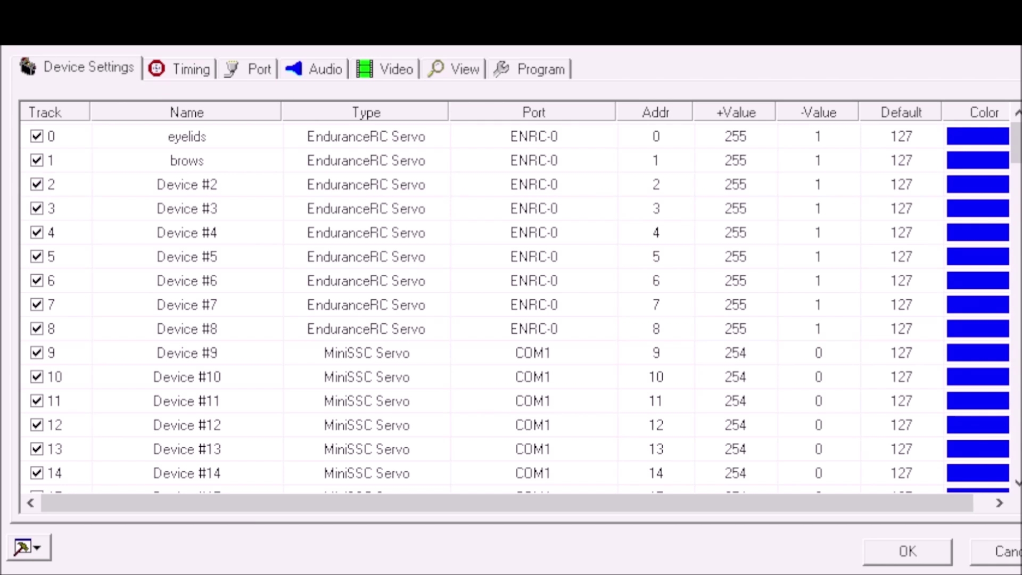
# Rename track 2 as cbrow and track 3 as upperlip
pyautogui.click(198, 207)
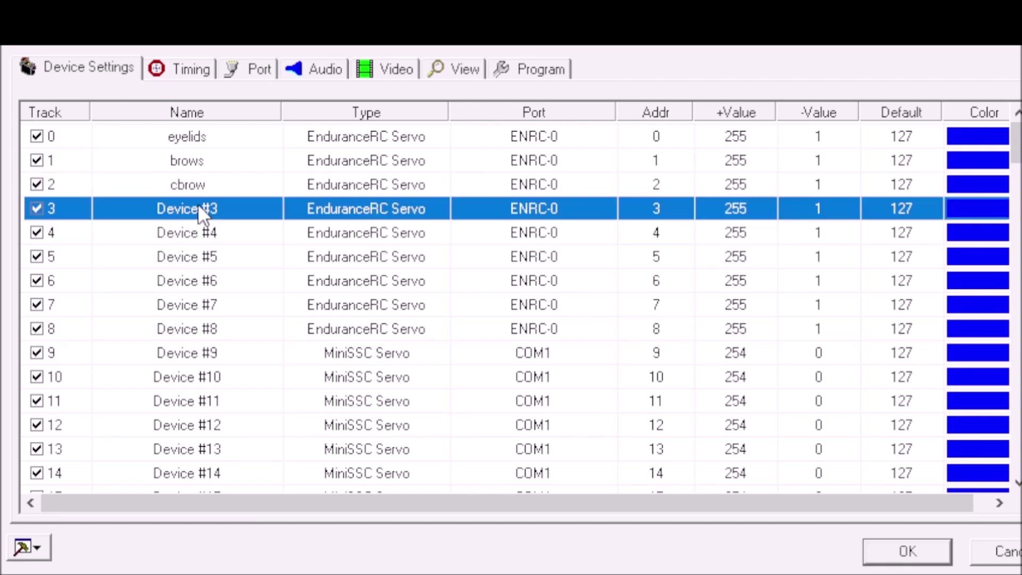
pyautogui.click(203, 210)
pyautogui.click(192, 210)
pyautogui.click(194, 209)
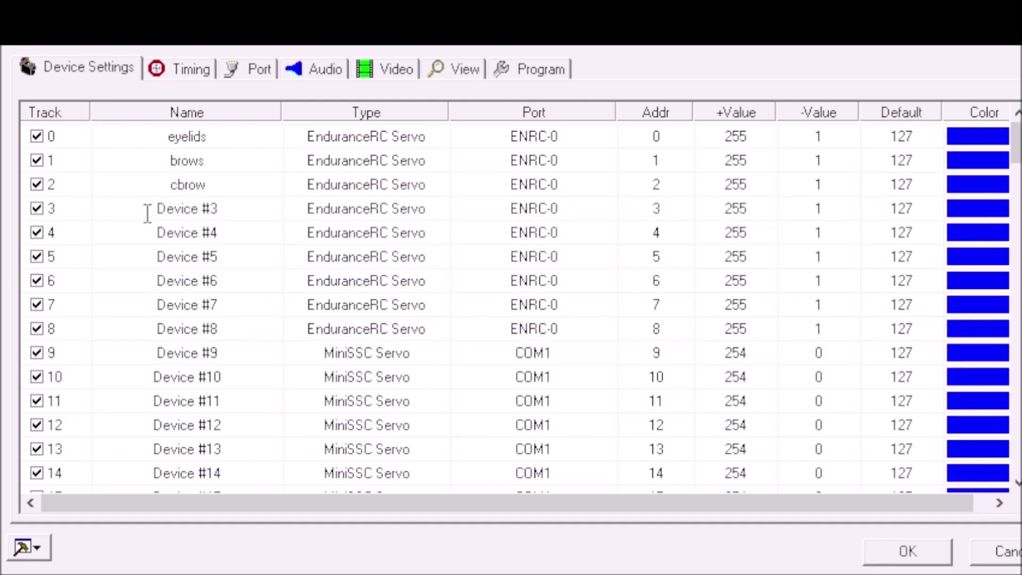
pyautogui.write('upperlip')
# Rename track 4 as centerlip and open the name of track 5 for editing
pyautogui.click(165, 230)
pyautogui.click(159, 230)
pyautogui.write('centerlip')
pyautogui.click(215, 258)
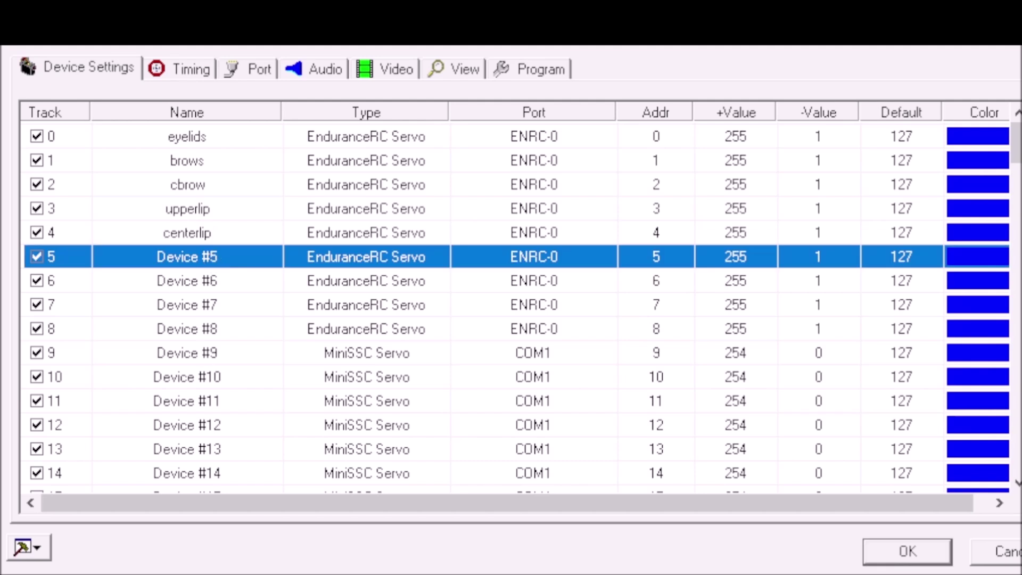
pyautogui.click(187, 256)
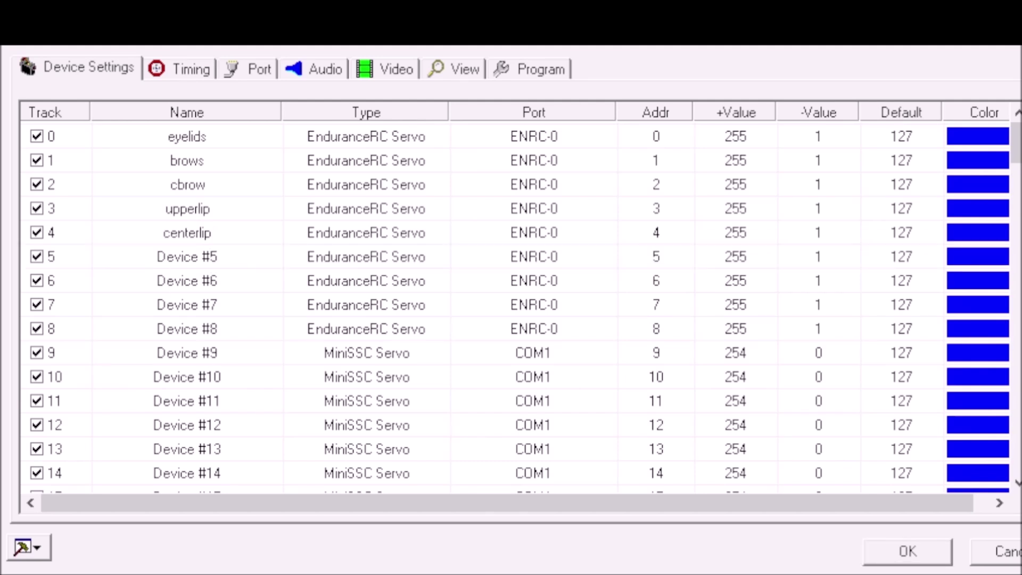
pyautogui.click(318, 257)
pyautogui.click(219, 257)
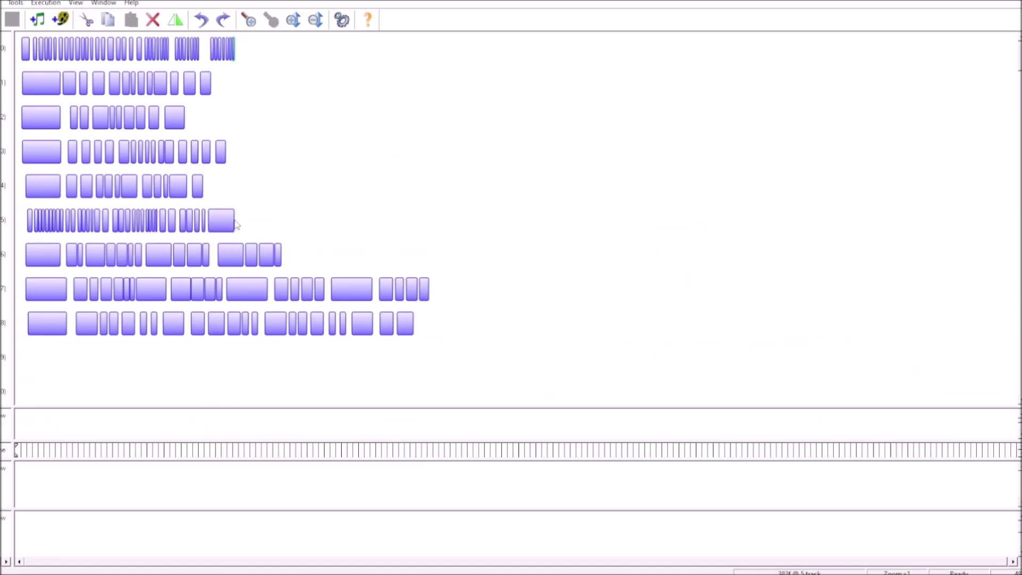
# Try different jaw positions with the dial in the last jaw event's properties and discard the changes
pyautogui.doubleClick(218, 222)
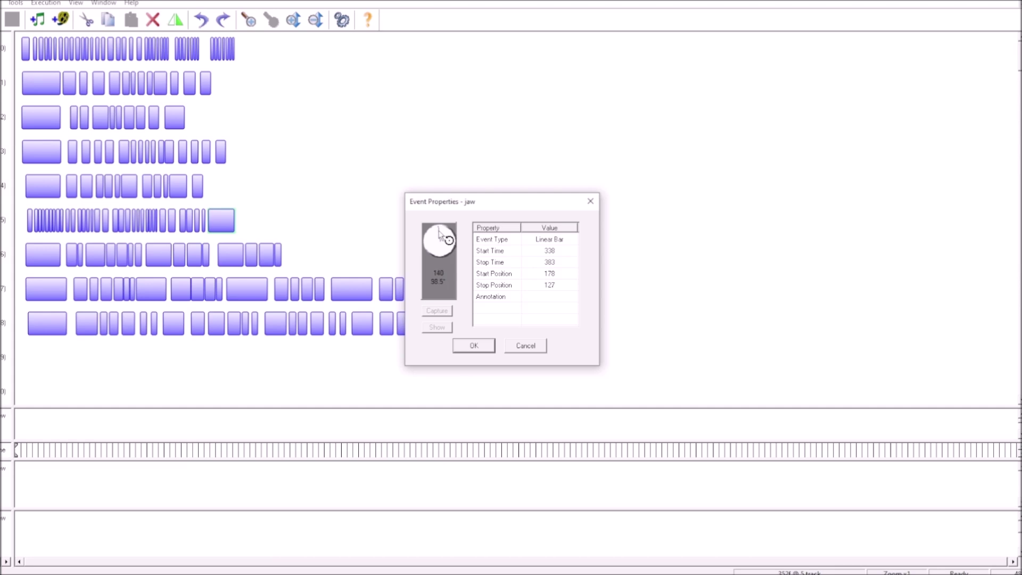
pyautogui.click(492, 287)
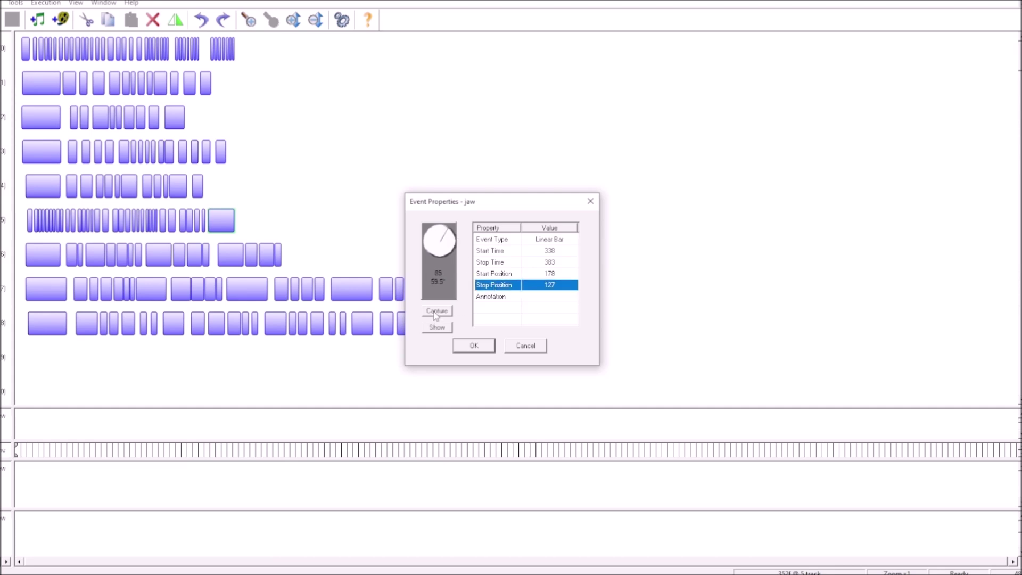
pyautogui.moveTo(446, 231); pyautogui.dragTo(436, 231)
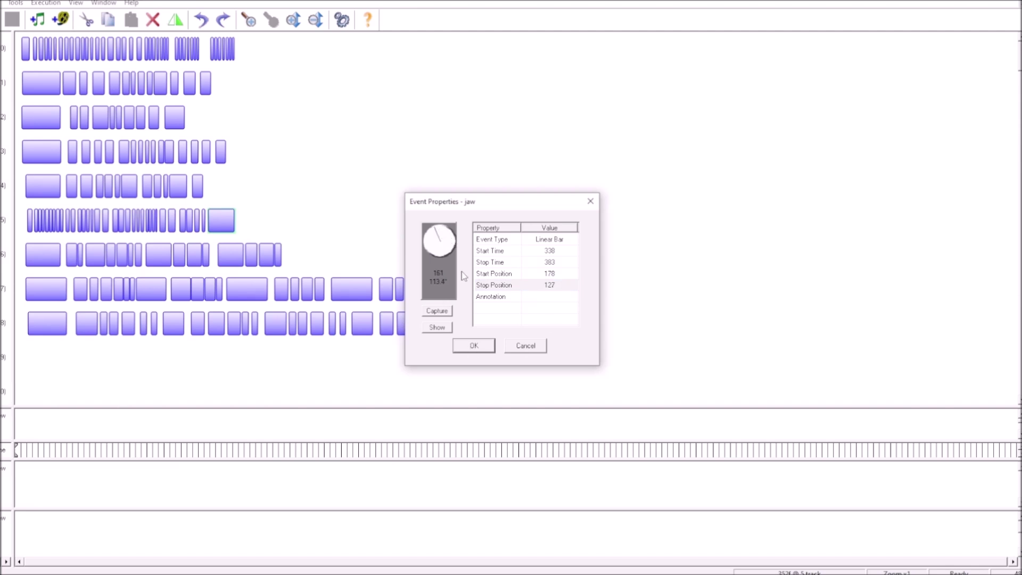
pyautogui.click(500, 275)
pyautogui.click(524, 349)
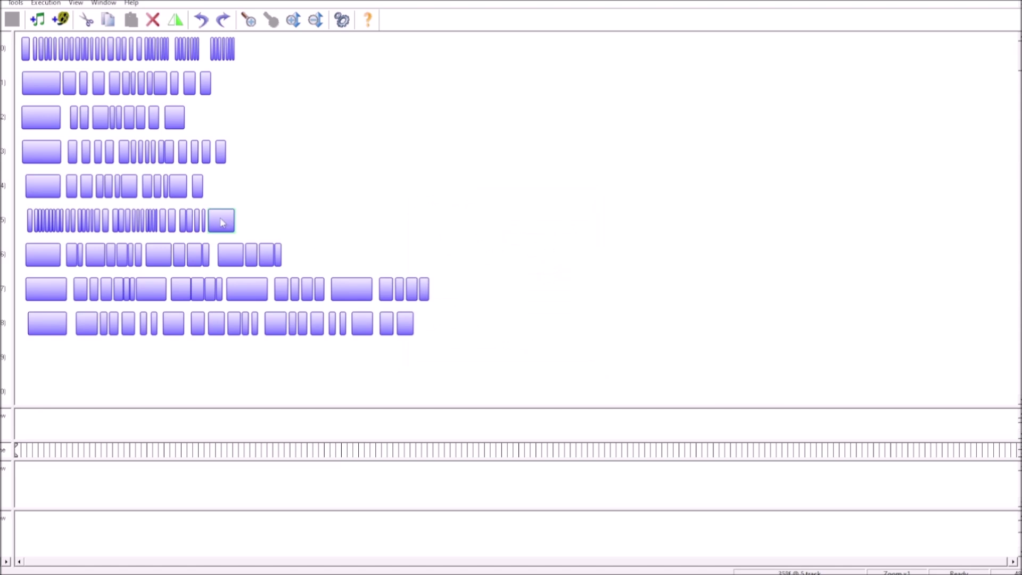
# Show the start position of the last jaw event on the servo and close its properties without changes
pyautogui.doubleClick(222, 222)
pyautogui.click(437, 328)
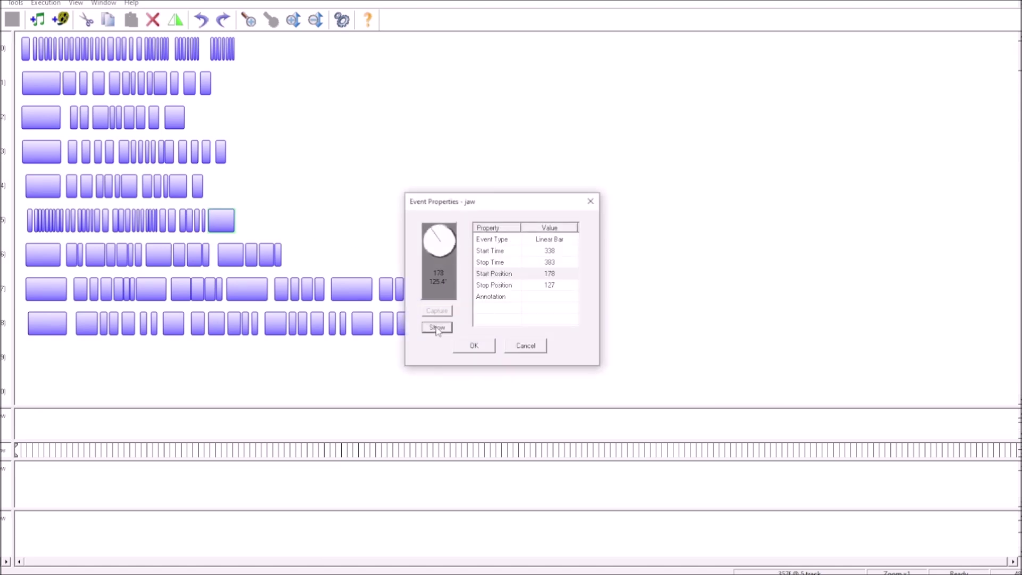
pyautogui.click(523, 349)
# Add a jaw event from time 397 to 450 and capture 112 as its stop position
pyautogui.moveTo(242, 221); pyautogui.dragTo(273, 221)
pyautogui.click(494, 285)
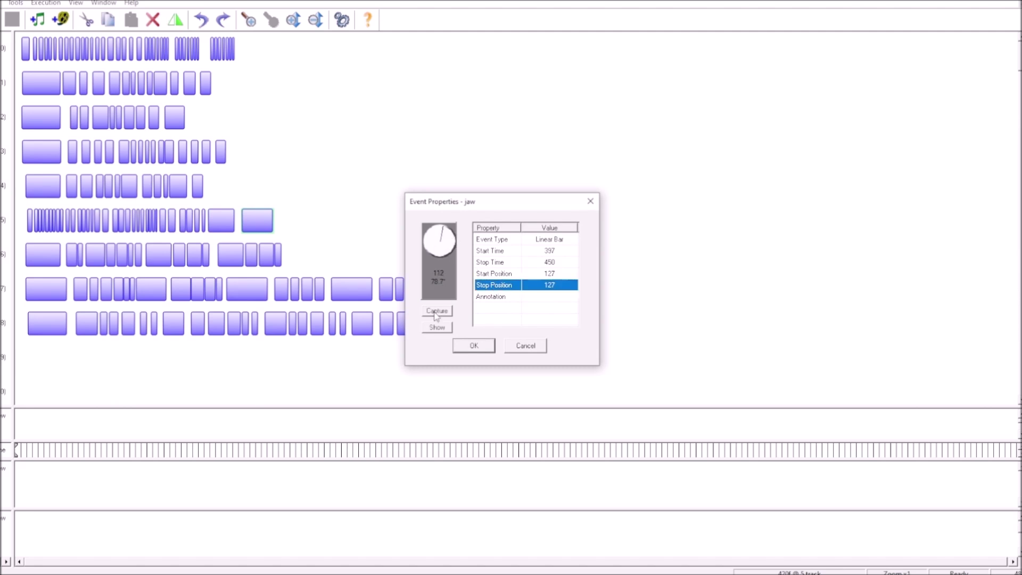
pyautogui.click(437, 311)
pyautogui.click(478, 349)
# Add a jaw event from time 465 to 531 and swing the jaw back and forth with its position dial
pyautogui.moveTo(280, 220); pyautogui.dragTo(320, 223)
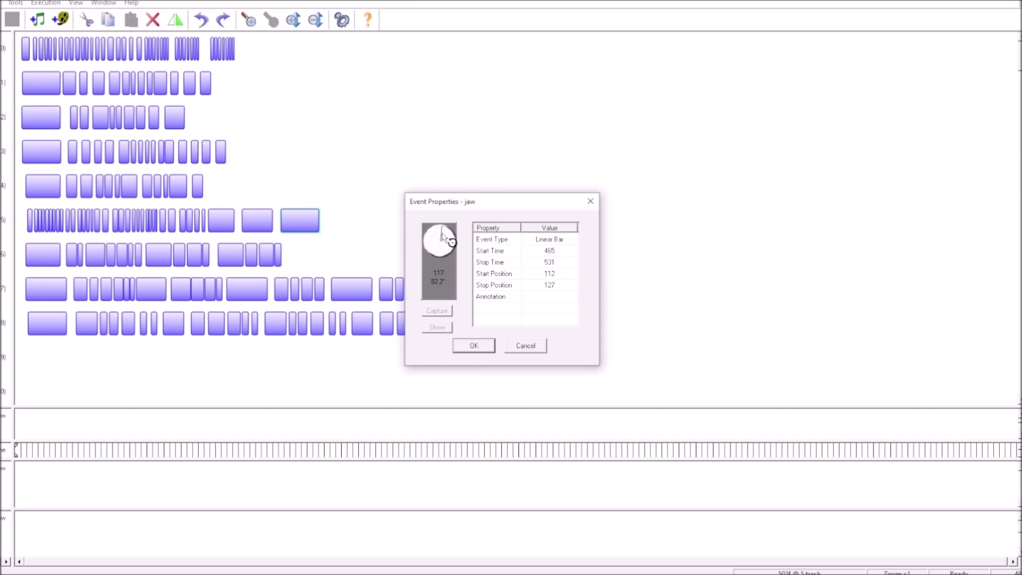
pyautogui.moveTo(443, 232); pyautogui.dragTo(446, 236)
pyautogui.moveTo(454, 242); pyautogui.dragTo(441, 235)
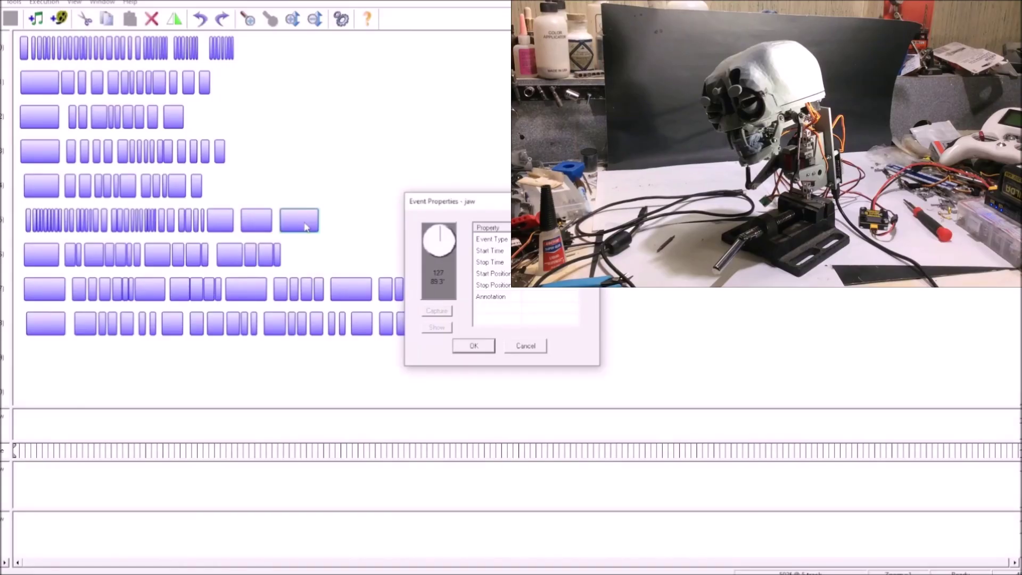
pyautogui.moveTo(441, 228)
pyautogui.mouseDown()
pyautogui.moveTo(433, 232)
pyautogui.moveTo(444, 242)
pyautogui.mouseUp()
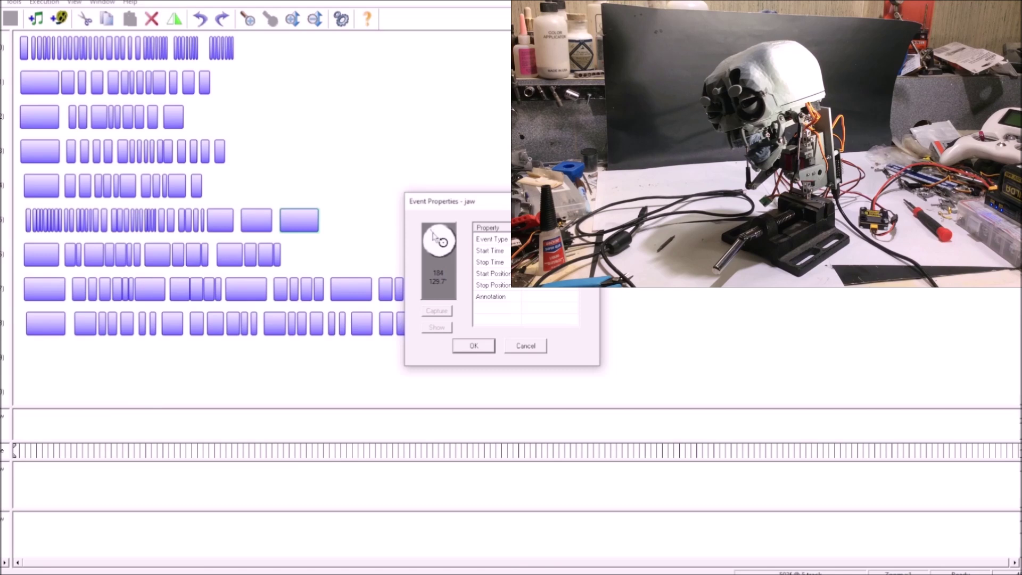
pyautogui.moveTo(444, 244); pyautogui.dragTo(452, 242)
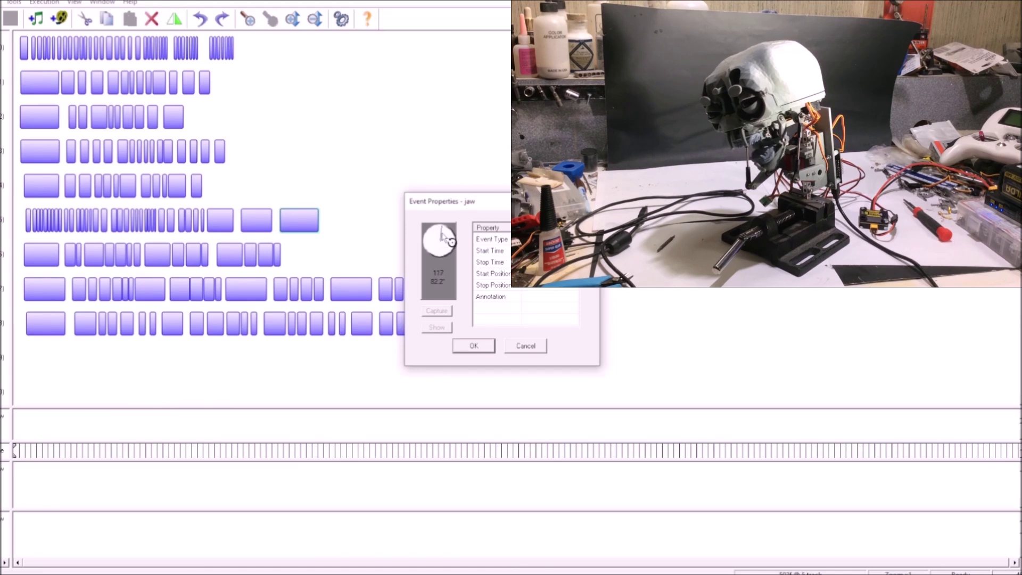
pyautogui.moveTo(451, 240); pyautogui.dragTo(455, 242)
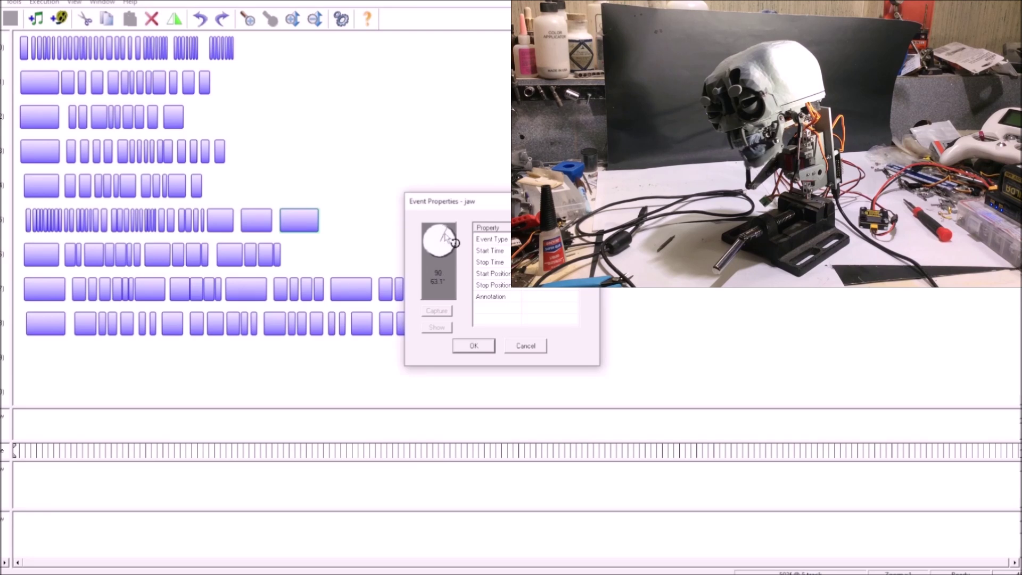
pyautogui.moveTo(454, 242); pyautogui.dragTo(451, 242)
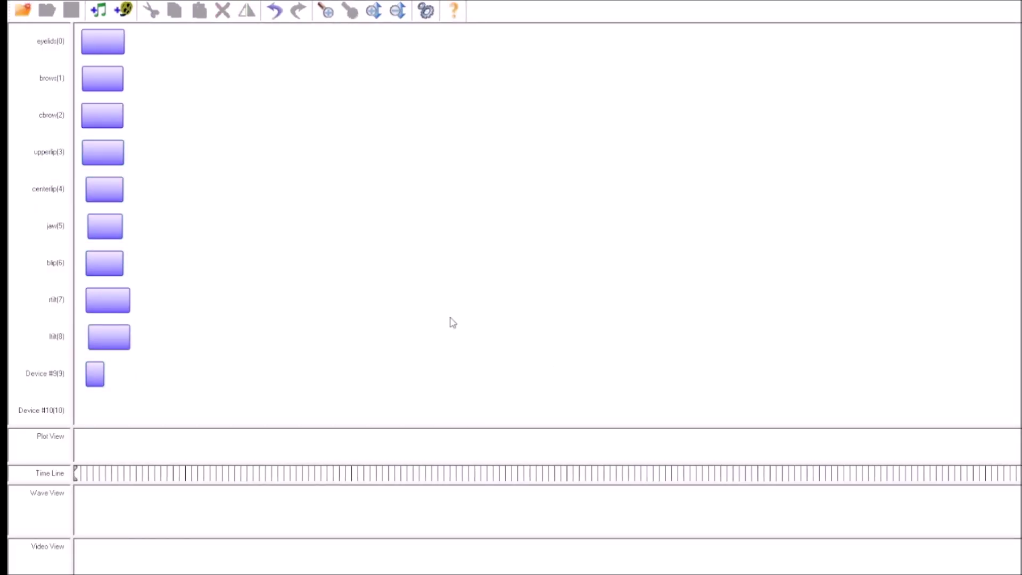
# Add a series of further events after the first one on the eyelids, brows, cbrow, upperlip and centerlip tracks
pyautogui.moveTo(129, 48); pyautogui.dragTo(382, 52)
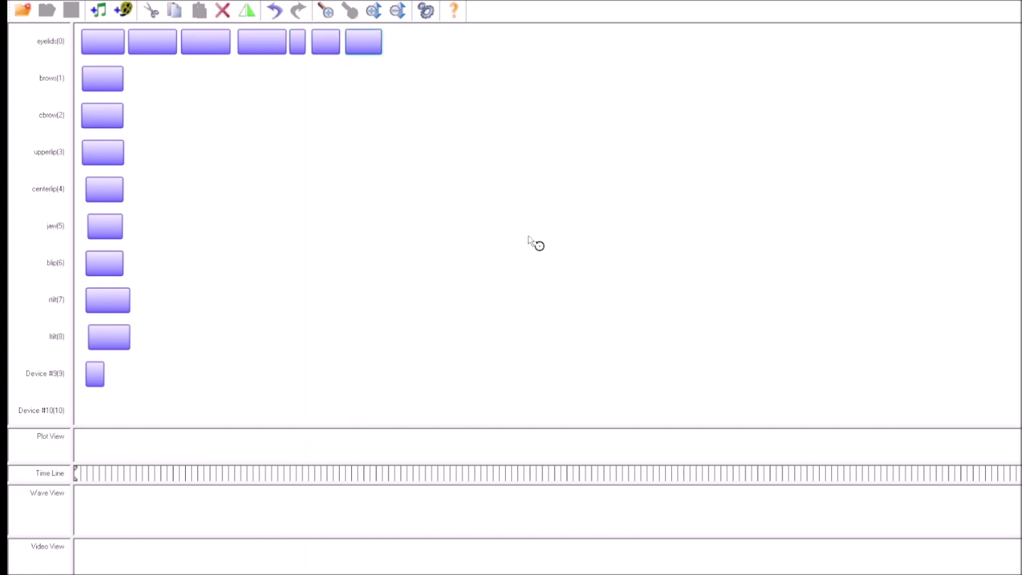
pyautogui.moveTo(131, 78); pyautogui.dragTo(243, 79)
pyautogui.moveTo(134, 118); pyautogui.dragTo(212, 123)
pyautogui.moveTo(139, 156); pyautogui.dragTo(150, 152)
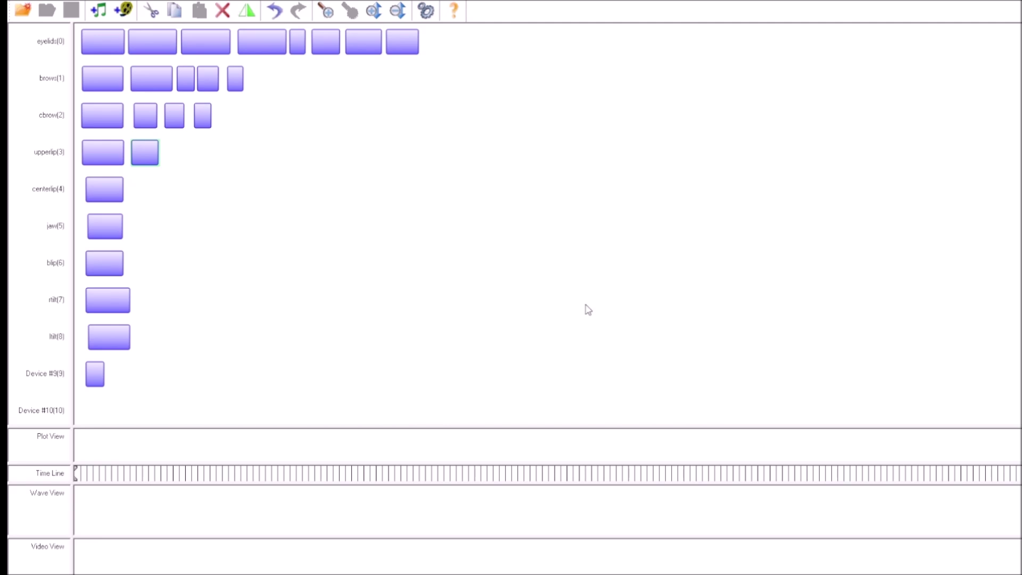
pyautogui.moveTo(165, 155); pyautogui.dragTo(289, 168)
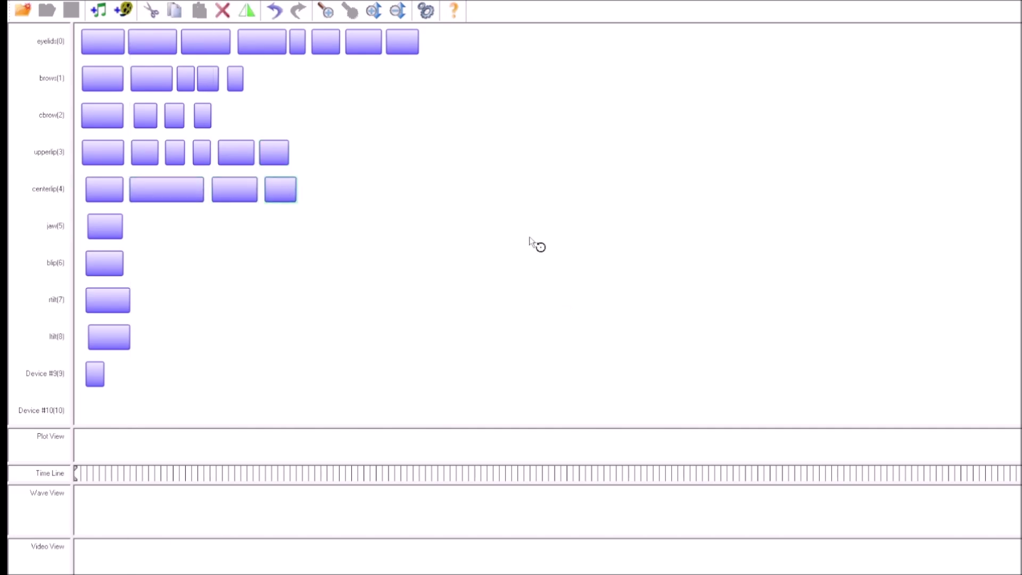
# Add two more events on the jaw track and one more each on the rtilt and ltilt tracks
pyautogui.click(158, 234)
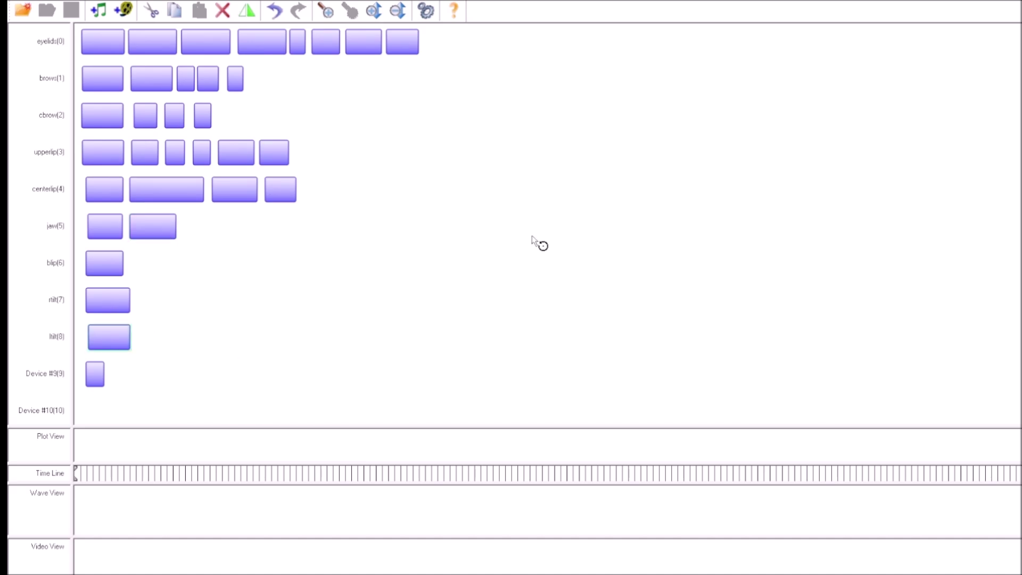
pyautogui.click(119, 339)
pyautogui.hotkey('ctrl', 'c')
pyautogui.hotkey('ctrl', 'v')
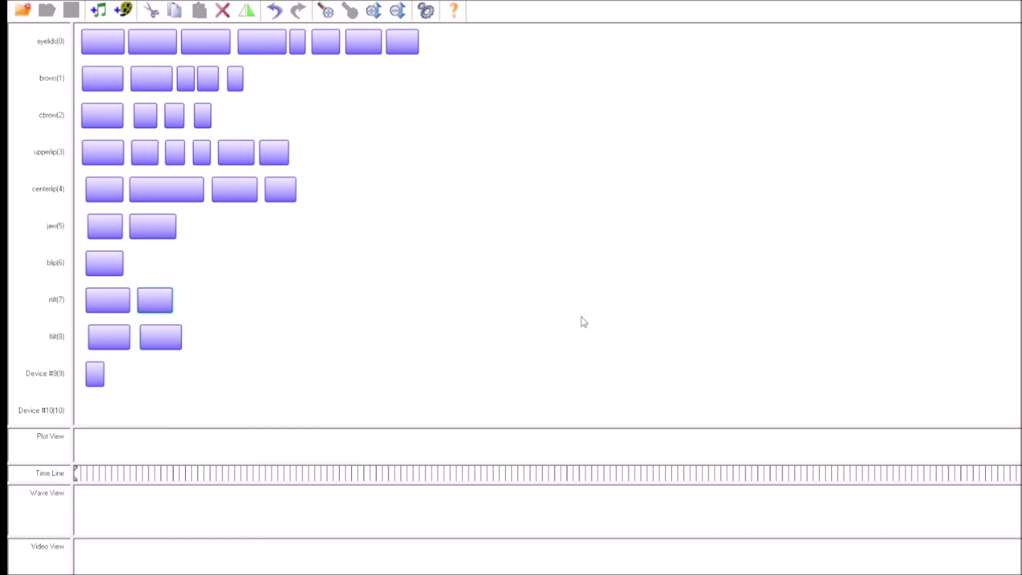
pyautogui.click(571, 365)
pyautogui.click(210, 230)
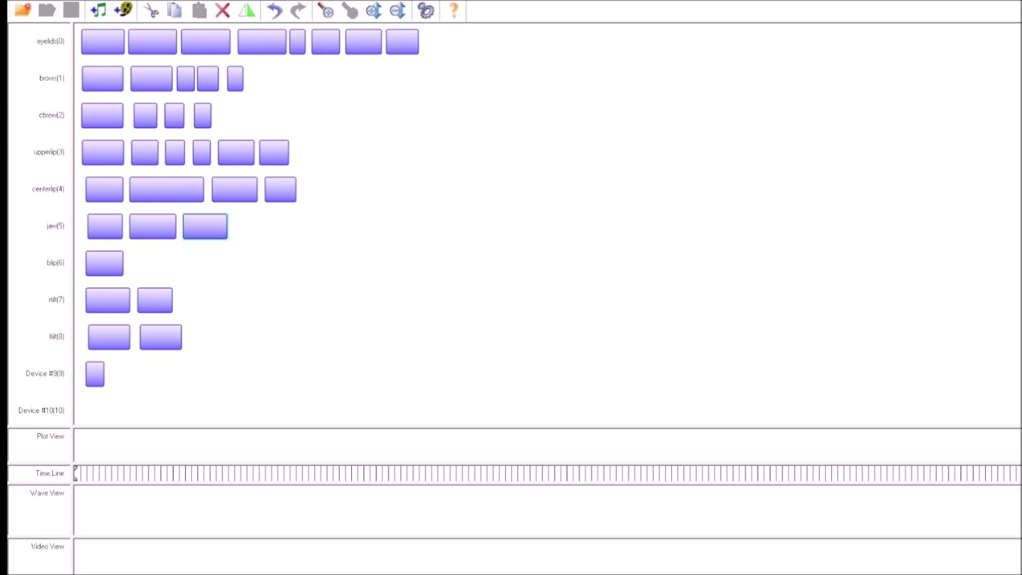
pyautogui.press('space')
# Shorten the eyelids events and move them close together near the start of the timeline
pyautogui.moveTo(124, 43); pyautogui.dragTo(90, 43)
pyautogui.moveTo(177, 42); pyautogui.dragTo(138, 43)
pyautogui.moveTo(133, 43); pyautogui.dragTo(99, 42)
pyautogui.moveTo(230, 41); pyautogui.dragTo(193, 42)
pyautogui.moveTo(189, 44); pyautogui.dragTo(117, 44)
pyautogui.moveTo(286, 41)
pyautogui.mouseDown()
pyautogui.moveTo(248, 42)
pyautogui.moveTo(296, 43)
pyautogui.mouseUp()
pyautogui.moveTo(293, 42); pyautogui.dragTo(256, 43)
pyautogui.moveTo(243, 43); pyautogui.dragTo(142, 42)
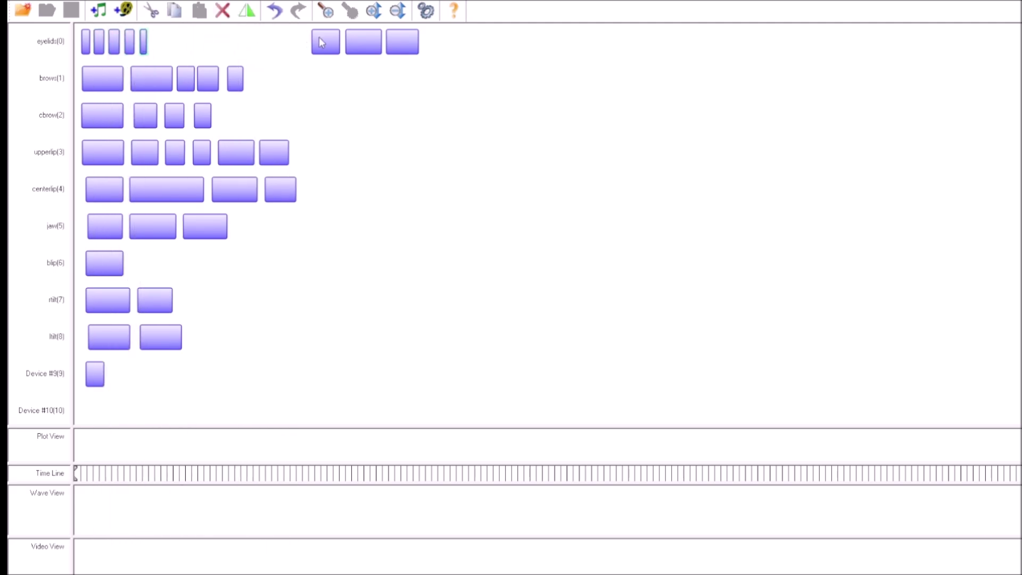
pyautogui.moveTo(318, 43); pyautogui.dragTo(157, 43)
pyautogui.moveTo(381, 43); pyautogui.dragTo(192, 42)
pyautogui.moveTo(418, 42); pyautogui.dragTo(402, 43)
pyautogui.moveTo(394, 43); pyautogui.dragTo(212, 43)
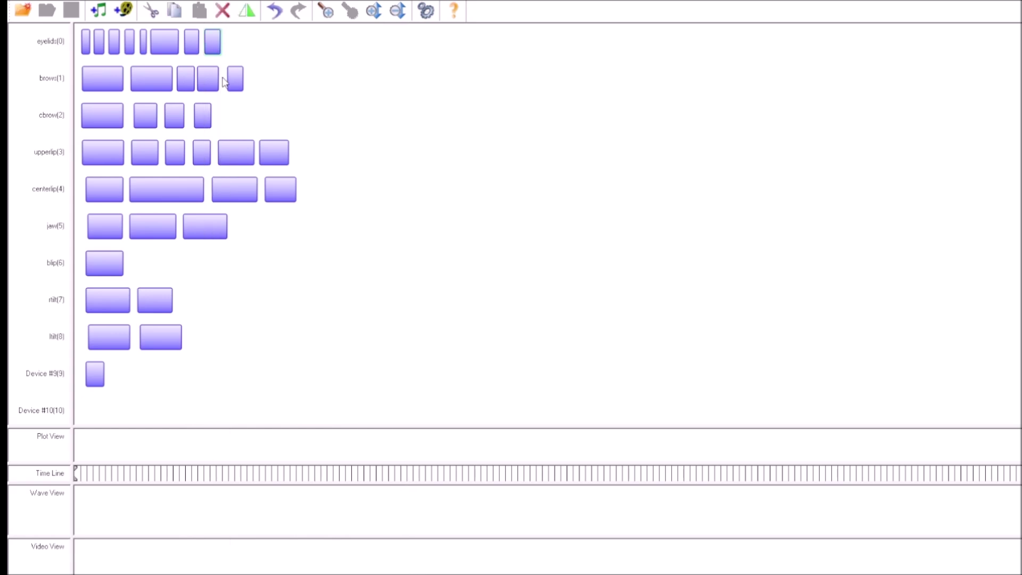
# Shorten the brows events after the first one and move them closer together behind it
pyautogui.moveTo(172, 78); pyautogui.dragTo(145, 78)
pyautogui.moveTo(137, 78); pyautogui.dragTo(133, 79)
pyautogui.moveTo(195, 78); pyautogui.dragTo(186, 79)
pyautogui.moveTo(181, 78); pyautogui.dragTo(148, 78)
pyautogui.moveTo(218, 78); pyautogui.dragTo(209, 78)
pyautogui.moveTo(204, 78); pyautogui.dragTo(165, 78)
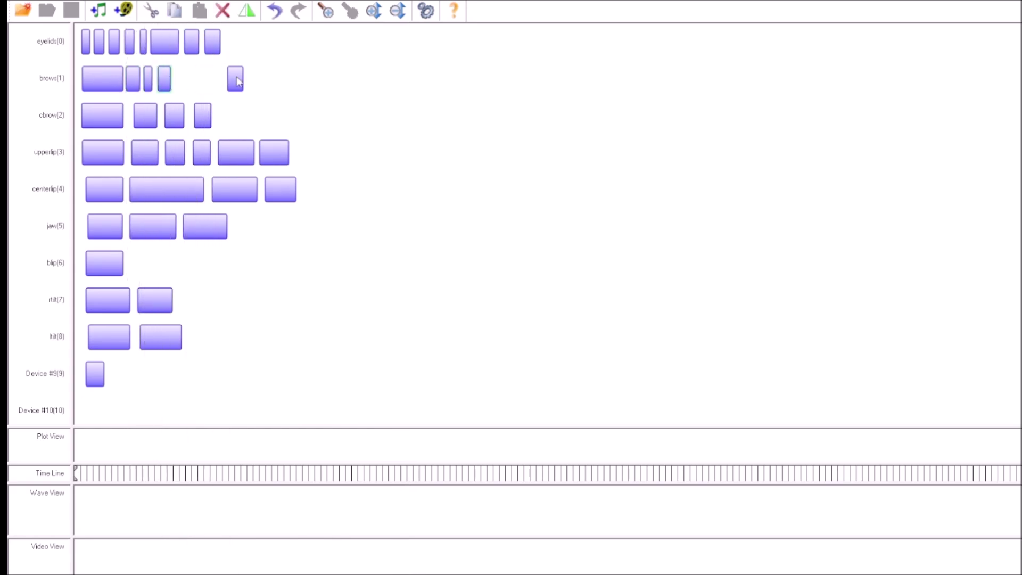
pyautogui.moveTo(242, 79); pyautogui.dragTo(238, 79)
pyautogui.moveTo(235, 78); pyautogui.dragTo(182, 78)
# Shorten the events after the first one on the cbrow and upperlip tracks and move them closer together
pyautogui.moveTo(288, 152); pyautogui.dragTo(270, 153)
pyautogui.moveTo(296, 189); pyautogui.dragTo(273, 190)
pyautogui.moveTo(254, 154); pyautogui.dragTo(141, 149)
pyautogui.click(144, 154)
pyautogui.moveTo(157, 115)
pyautogui.mouseDown()
pyautogui.moveTo(141, 115)
pyautogui.moveTo(174, 115)
pyautogui.mouseUp()
pyautogui.moveTo(170, 115)
pyautogui.mouseDown()
pyautogui.moveTo(149, 115)
pyautogui.moveTo(165, 115)
pyautogui.mouseUp()
pyautogui.moveTo(169, 149); pyautogui.dragTo(151, 154)
pyautogui.moveTo(197, 154); pyautogui.dragTo(164, 154)
pyautogui.moveTo(222, 153); pyautogui.dragTo(175, 154)
pyautogui.moveTo(264, 153); pyautogui.dragTo(141, 188)
# Shorten the third centerlip event and move it and the last centerlip event closer to the second
pyautogui.click(203, 185)
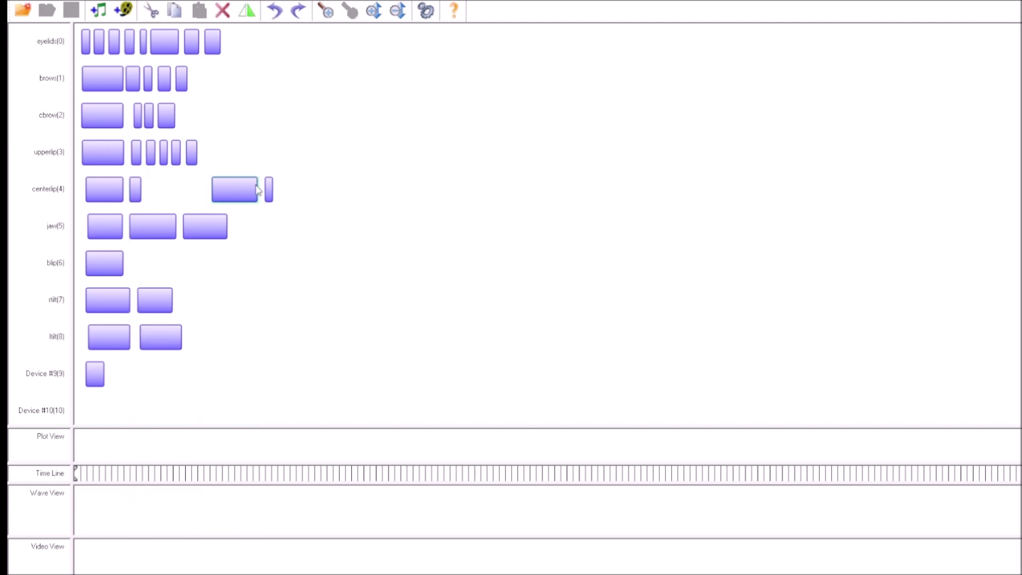
pyautogui.moveTo(257, 190); pyautogui.dragTo(225, 189)
pyautogui.moveTo(219, 190); pyautogui.dragTo(152, 190)
pyautogui.moveTo(269, 190); pyautogui.dragTo(165, 191)
# Shorten the second and third jaw events and move the third one close behind the second
pyautogui.moveTo(175, 227); pyautogui.dragTo(138, 223)
pyautogui.moveTo(226, 224); pyautogui.dragTo(194, 224)
pyautogui.moveTo(189, 224); pyautogui.dragTo(146, 225)
pyautogui.press('space')
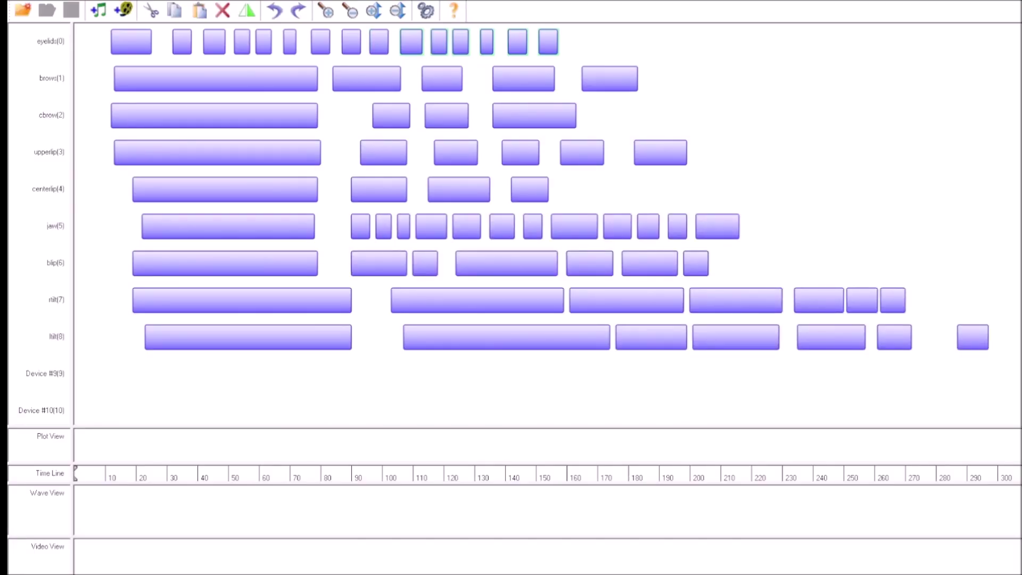
# Paste the copied eyelids events after the last one, stretch the pasted group to end at about 236, and paste them again behind it
pyautogui.hotkey('ctrl', 'v')
pyautogui.moveTo(730, 41); pyautogui.dragTo(801, 43)
pyautogui.hotkey('ctrl', 'v')
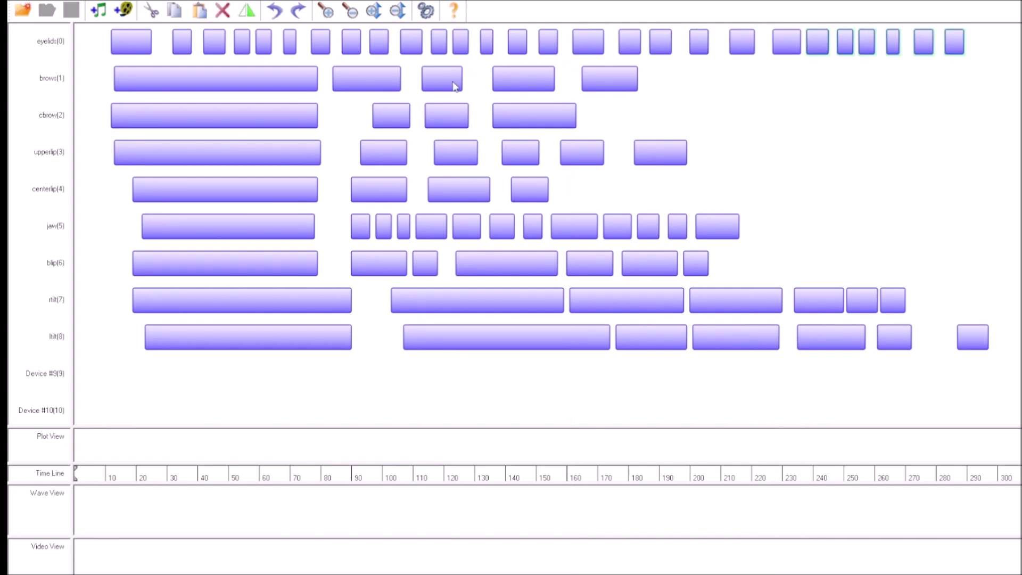
# Copy the four brows events after the first, paste them behind, compress the pasted group to end at about 240, and paste again
pyautogui.click(400, 75)
pyautogui.keyDown('ctrl'); pyautogui.click(451, 76); pyautogui.keyUp('ctrl')
pyautogui.keyDown('ctrl'); pyautogui.click(549, 76); pyautogui.keyUp('ctrl')
pyautogui.keyDown('ctrl'); pyautogui.click(611, 76); pyautogui.keyUp('ctrl')
pyautogui.hotkey('ctrl', 'c')
pyautogui.hotkey('ctrl', 'v')
pyautogui.moveTo(956, 80); pyautogui.dragTo(814, 80)
pyautogui.hotkey('ctrl', 'v')
# Copy the three short cbrow events twice, compressing the first pasted group and stretching the second to end at about 296
pyautogui.moveTo(394, 120); pyautogui.dragTo(542, 119)
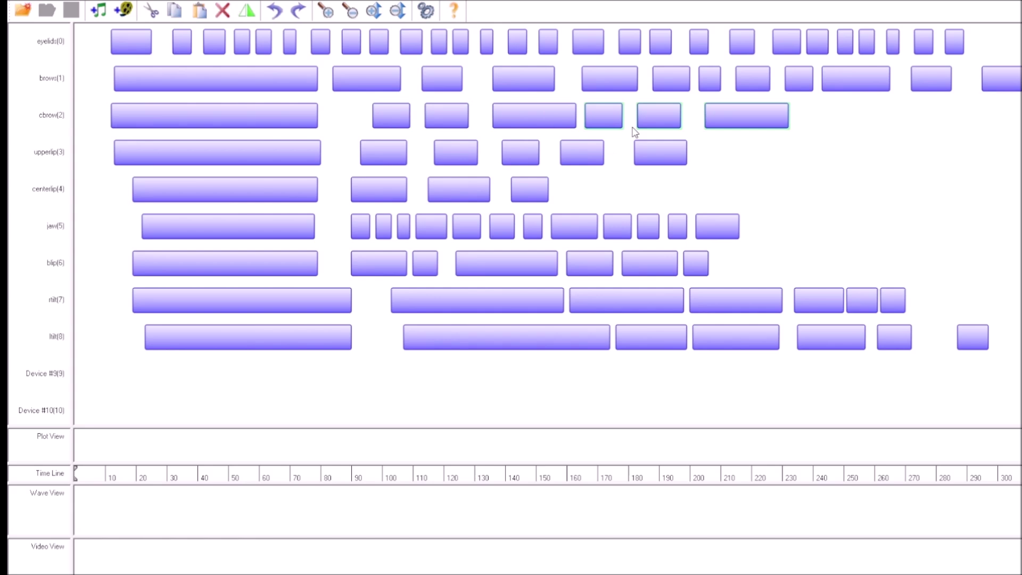
pyautogui.moveTo(789, 115); pyautogui.dragTo(714, 115)
pyautogui.click(726, 116)
pyautogui.hotkey('ctrl', 'v')
pyautogui.moveTo(931, 117); pyautogui.dragTo(985, 116)
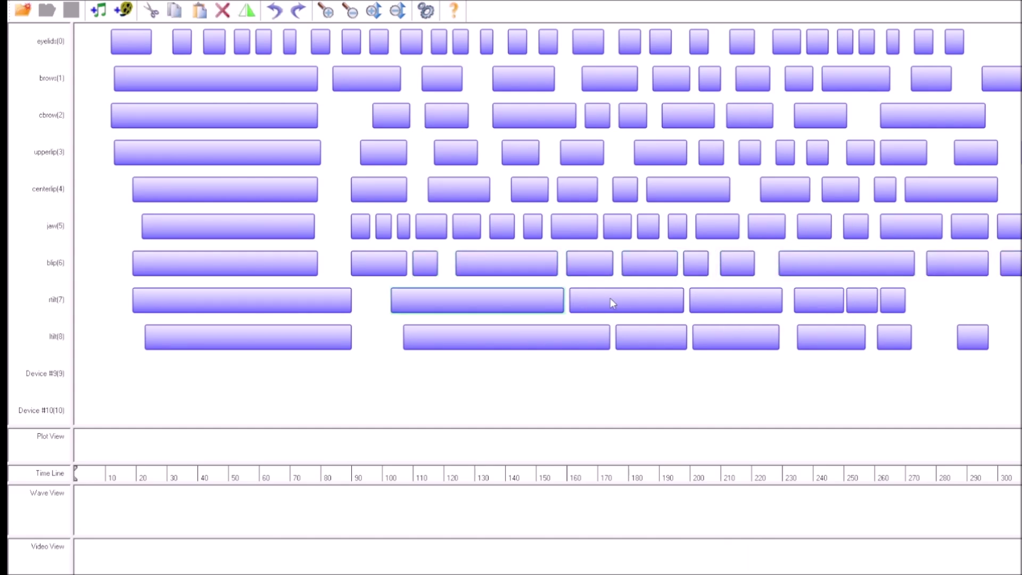
# Paste copies of the rtilt events from about 103 onward after the last one and compress the pasted group
pyautogui.hotkey('ctrl', 'v')
pyautogui.click(350, 10)
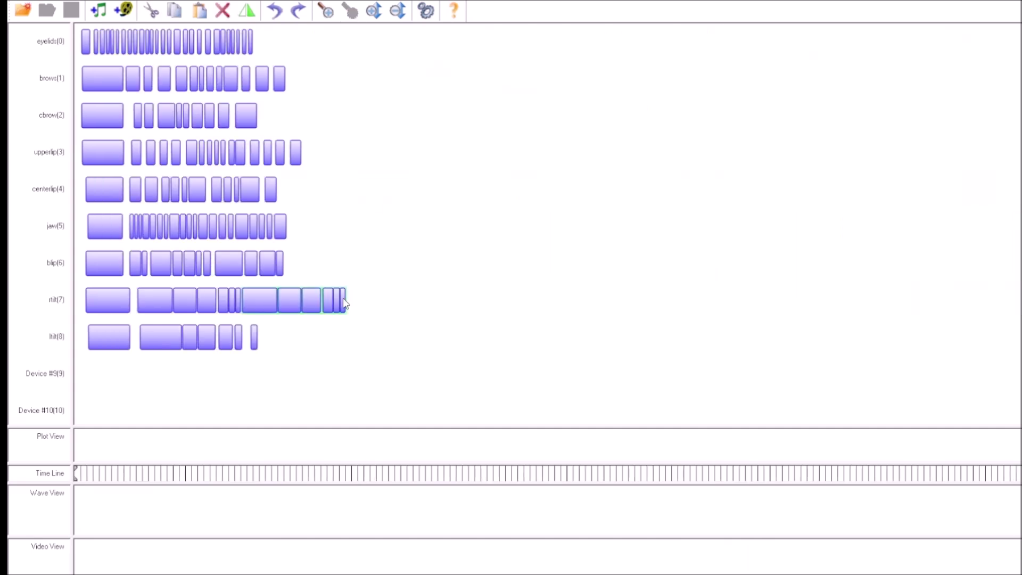
pyautogui.moveTo(345, 299); pyautogui.dragTo(305, 299)
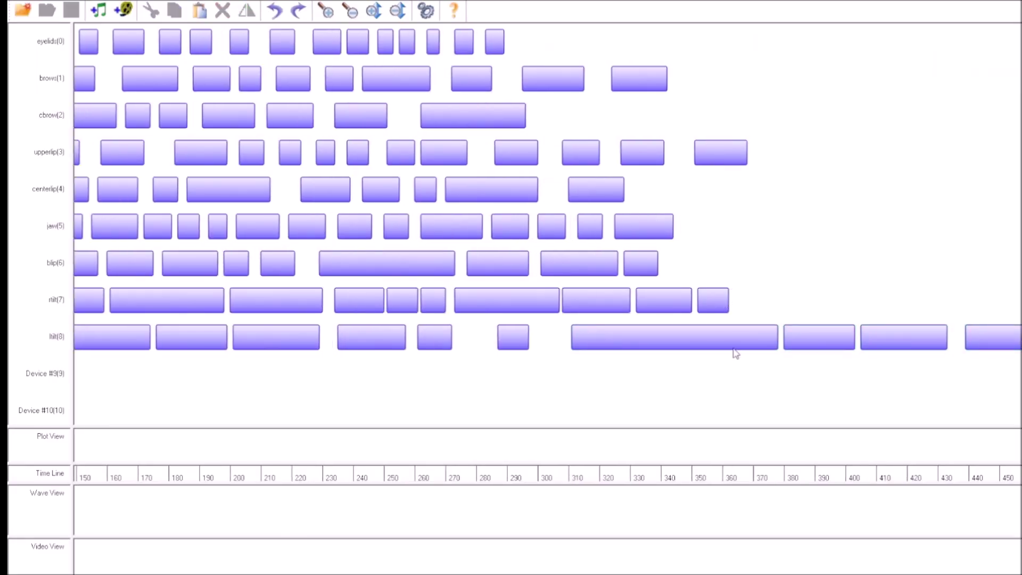
# Shorten the early rtilt events and pull them together, and shorten the second ltilt event to end at about 144
pyautogui.hscroll(-5, 477, 211)
pyautogui.moveTo(562, 301); pyautogui.dragTo(462, 306)
pyautogui.moveTo(683, 300); pyautogui.dragTo(485, 298)
pyautogui.moveTo(608, 336); pyautogui.dragTo(518, 336)
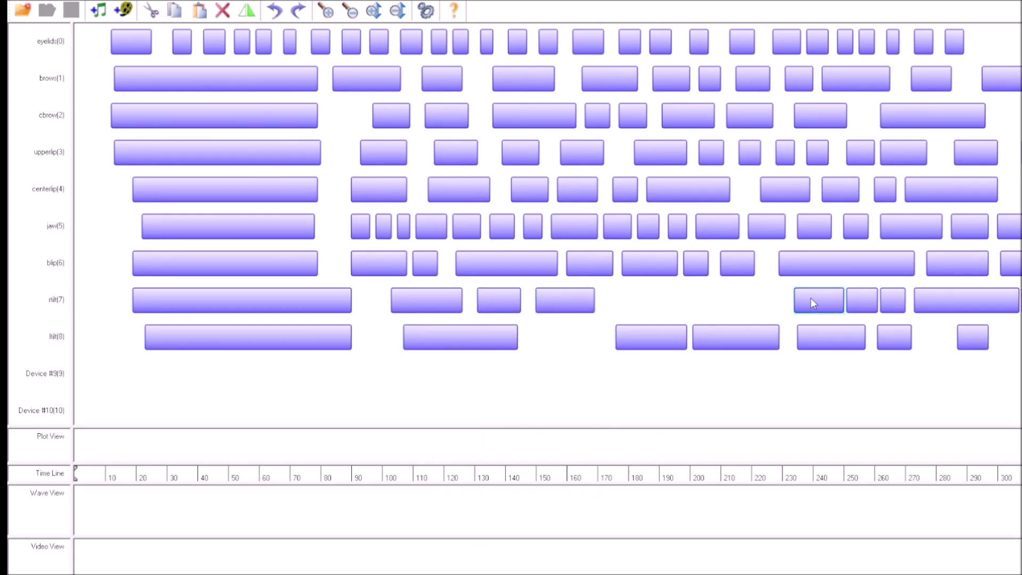
# Place copies of the next four rtilt events from about 173, clear the overlapped originals, and stretch the long copy to end at about 264
pyautogui.keyDown('shift'); pyautogui.click(957, 299); pyautogui.keyUp('shift')
pyautogui.hotkey('ctrl', 'v')
pyautogui.click(852, 299)
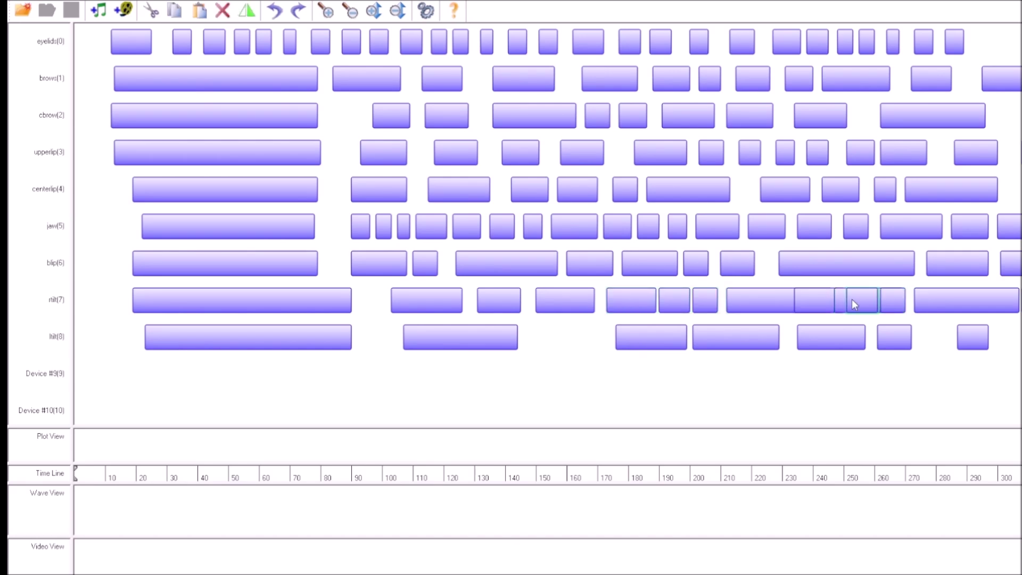
pyautogui.moveTo(830, 301); pyautogui.dragTo(887, 302)
# Shorten the third and fourth ltilt events and move the third through sixth closer together behind the second
pyautogui.moveTo(643, 339); pyautogui.dragTo(562, 342)
pyautogui.moveTo(602, 337); pyautogui.dragTo(570, 337)
pyautogui.moveTo(778, 334); pyautogui.dragTo(739, 333)
pyautogui.moveTo(715, 336); pyautogui.dragTo(605, 335)
pyautogui.moveTo(825, 334); pyautogui.dragTo(678, 337)
pyautogui.moveTo(894, 337); pyautogui.dragTo(765, 338)
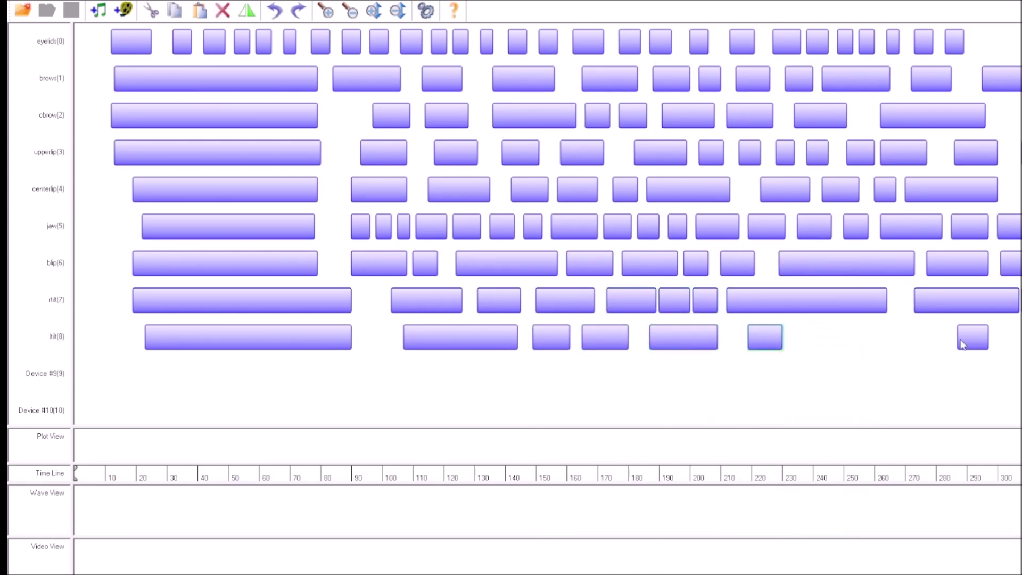
# Close the gaps among the remaining ltilt events by moving each one earlier and shortening the long one
pyautogui.moveTo(962, 342); pyautogui.dragTo(812, 343)
pyautogui.moveTo(1019, 340); pyautogui.dragTo(895, 342)
pyautogui.hscroll(3, 895, 342)
pyautogui.moveTo(713, 337); pyautogui.dragTo(665, 337)
pyautogui.hscroll(2, 665, 337)
pyautogui.moveTo(813, 336); pyautogui.dragTo(592, 335)
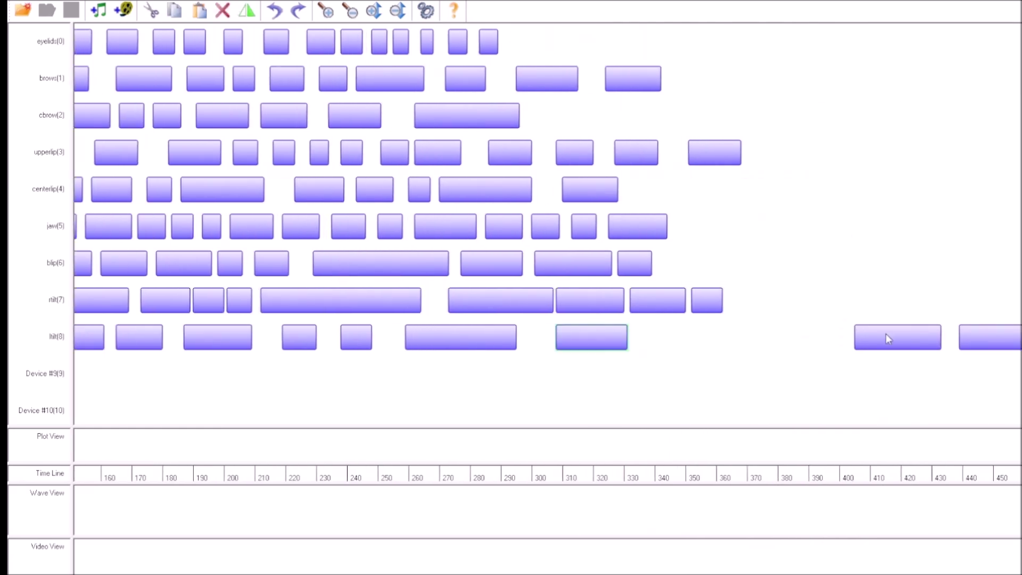
pyautogui.moveTo(886, 335); pyautogui.dragTo(681, 335)
pyautogui.moveTo(993, 341); pyautogui.dragTo(787, 341)
# Play back the programmed sequence from the start of the timeline
pyautogui.hscroll(-3, 899, 347)
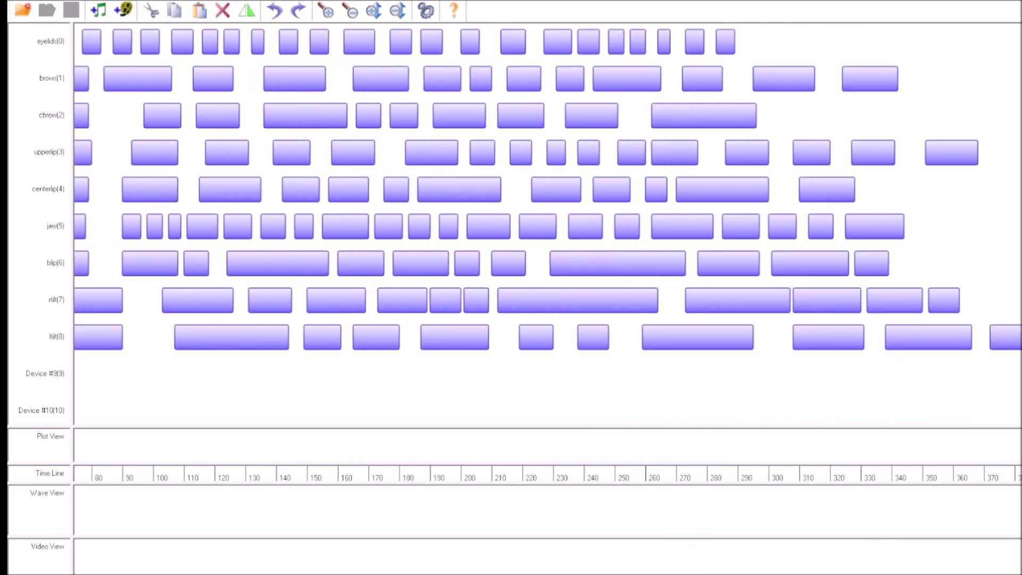
pyautogui.hscroll(-3, 547, 224)
pyautogui.hscroll(3, 547, 224)
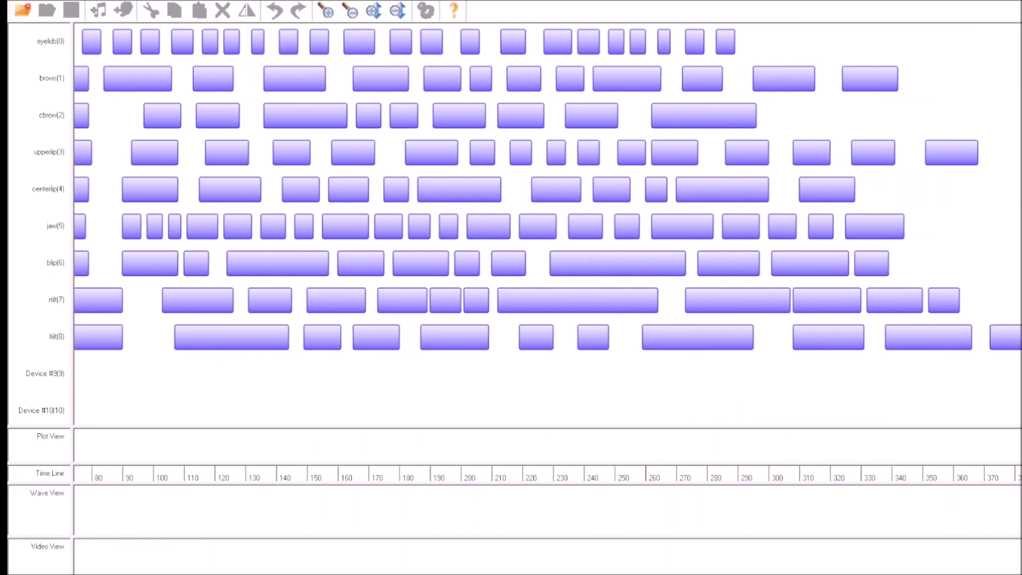
pyautogui.hscroll(-3, 547, 224)
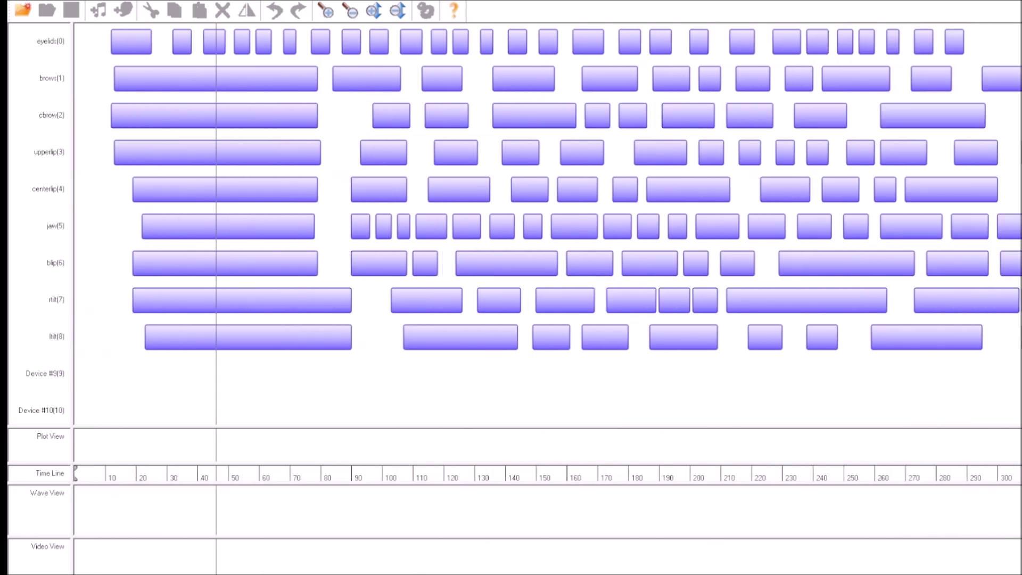
pyautogui.press('space')
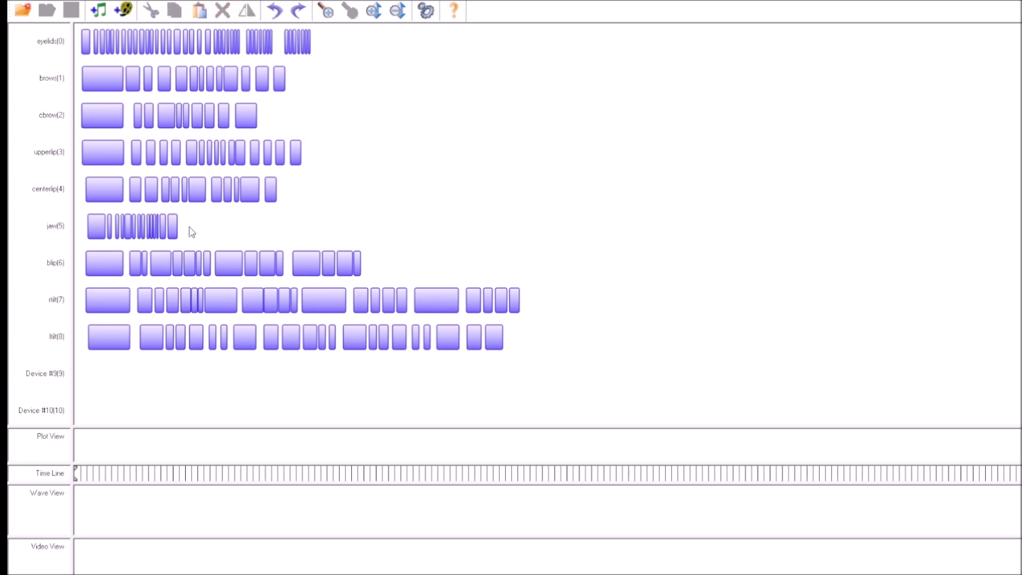
# Shorten the first jaw event to end at about 30 and move the next three close behind it
pyautogui.click(334, 16)
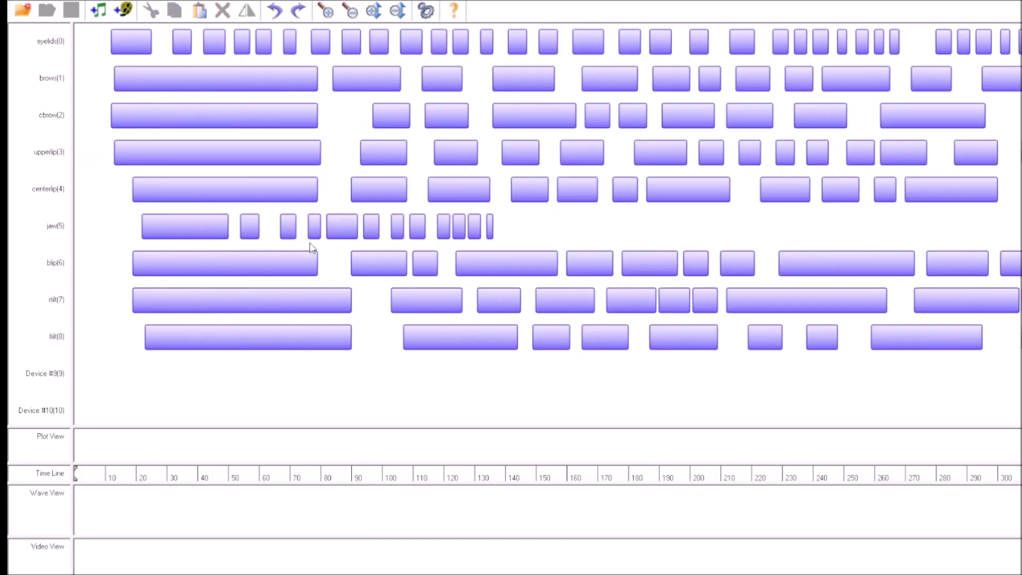
pyautogui.moveTo(227, 228); pyautogui.dragTo(190, 229)
pyautogui.moveTo(287, 232); pyautogui.dragTo(207, 235)
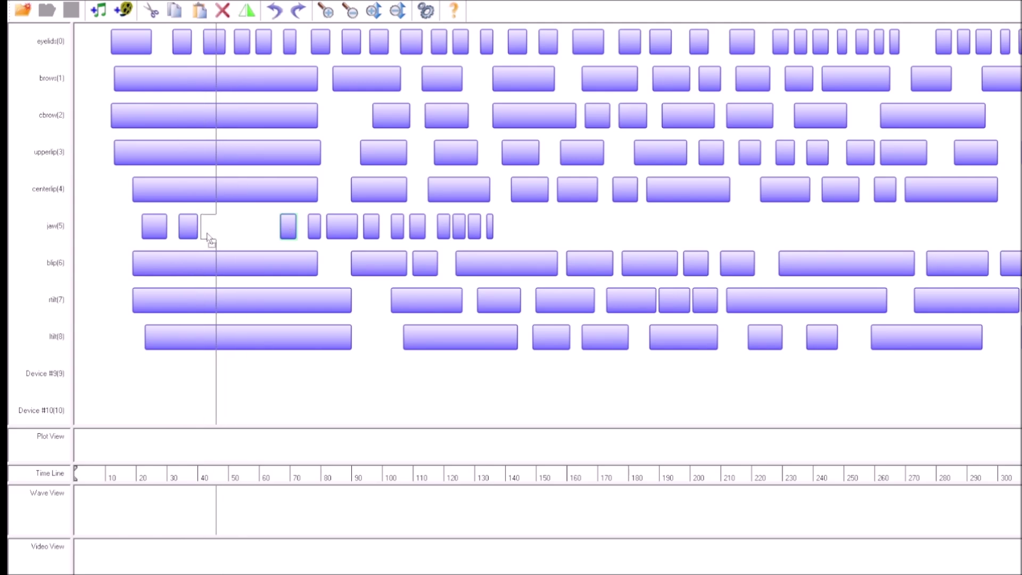
pyautogui.moveTo(314, 228); pyautogui.dragTo(228, 236)
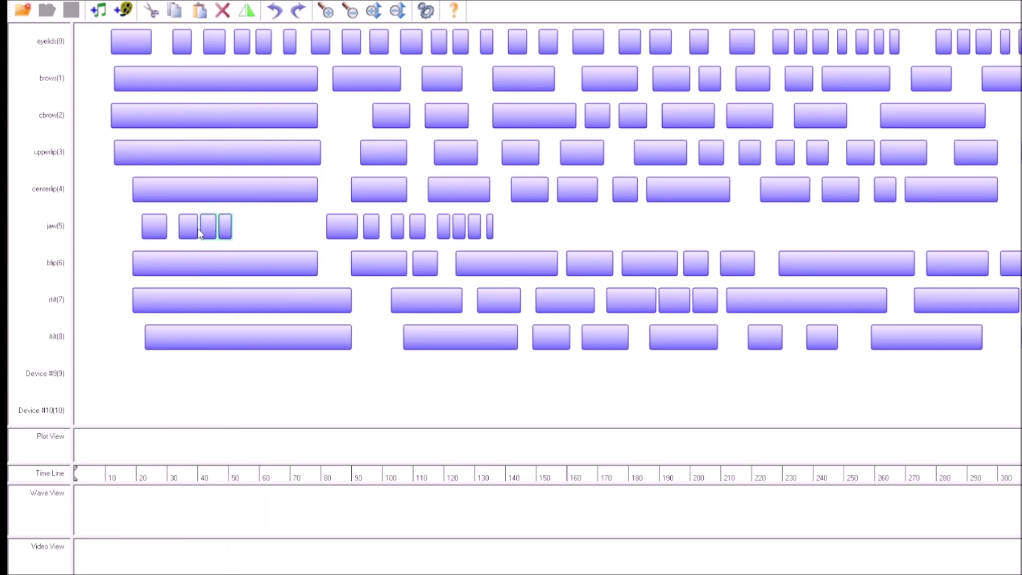
# Shorten the fifth jaw event and move the remaining jaw events closer together behind it
pyautogui.moveTo(356, 227); pyautogui.dragTo(326, 229)
pyautogui.click(371, 229)
pyautogui.click(398, 230)
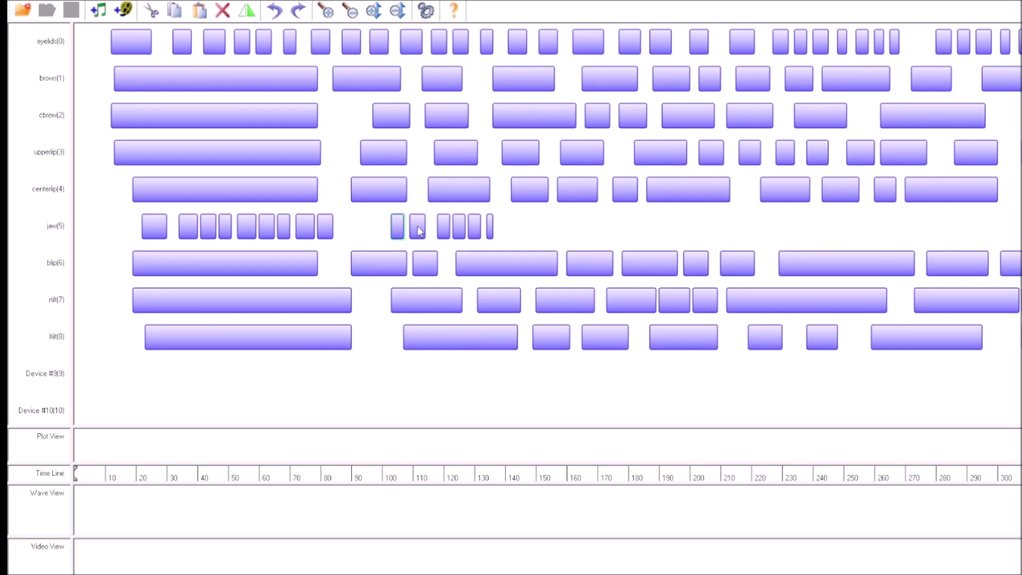
pyautogui.moveTo(489, 228); pyautogui.dragTo(355, 229)
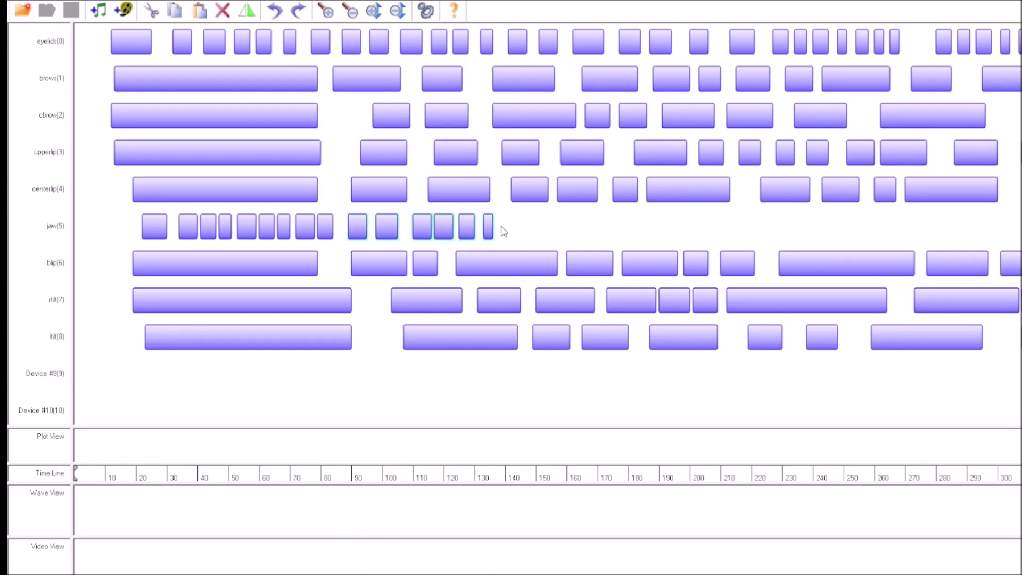
# Paste the last six jaw events three times in succession, resizing the groups to end at about 210, about 248 and past 300
pyautogui.hotkey('ctrl', 'v')
pyautogui.moveTo(648, 226); pyautogui.dragTo(721, 227)
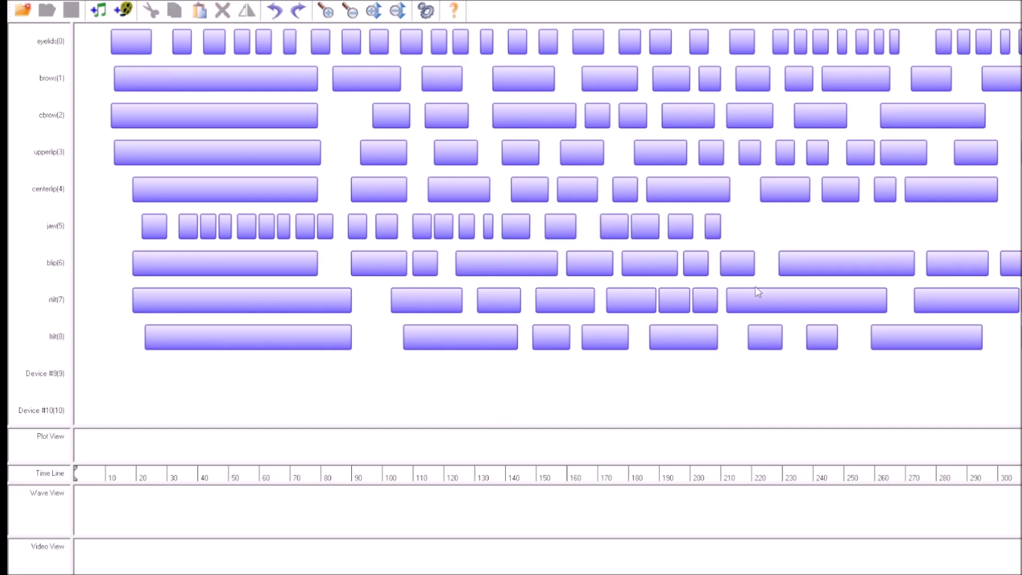
pyautogui.hotkey('ctrl', 'v')
pyautogui.click(878, 228)
pyautogui.hotkey('ctrl', 'v')
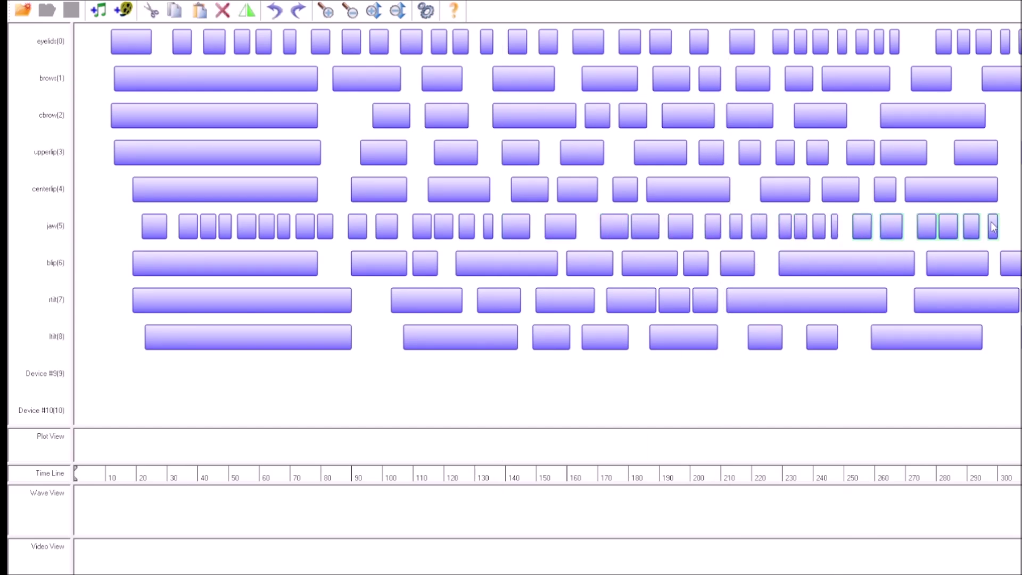
pyautogui.click(993, 228)
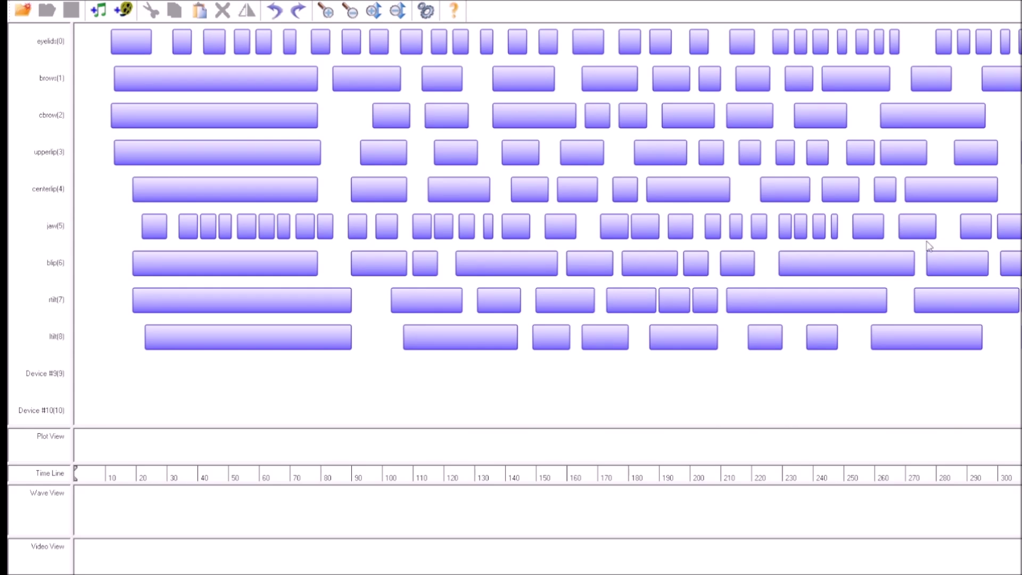